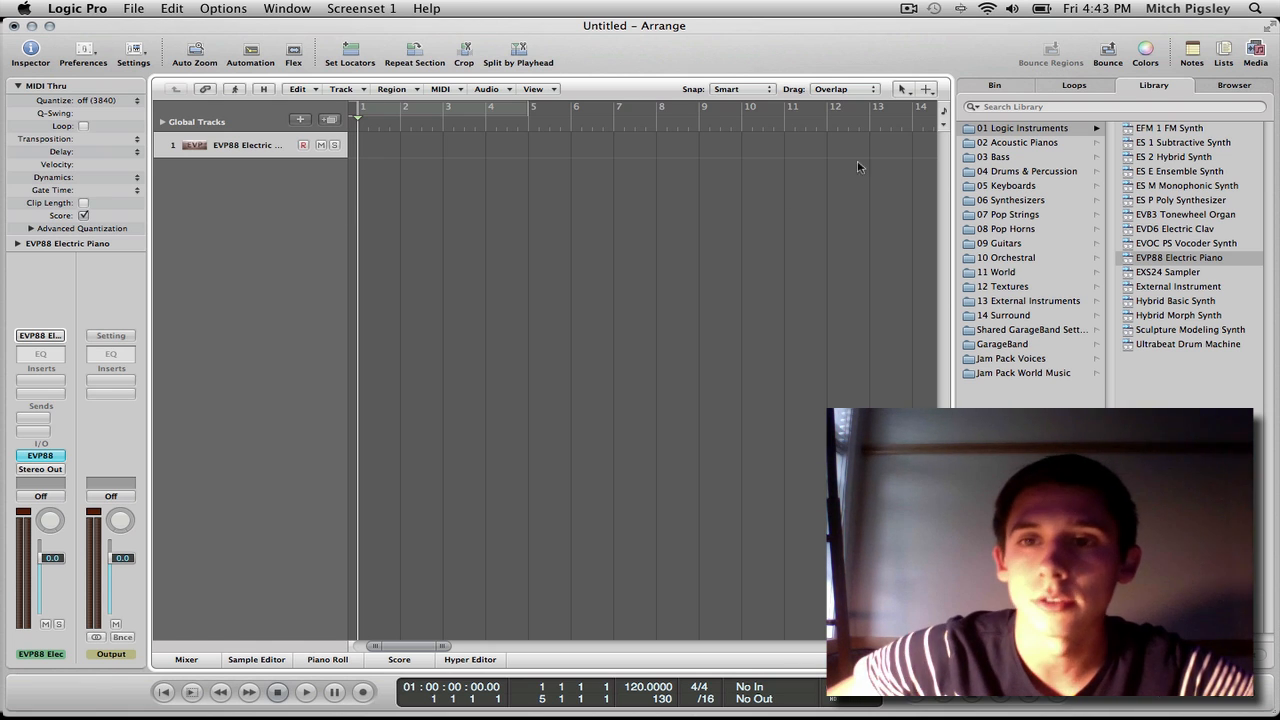
Load the Dominator preset from Synthesizers > Synth Leads onto the instrument track.
click(1012, 200)
click(1162, 128)
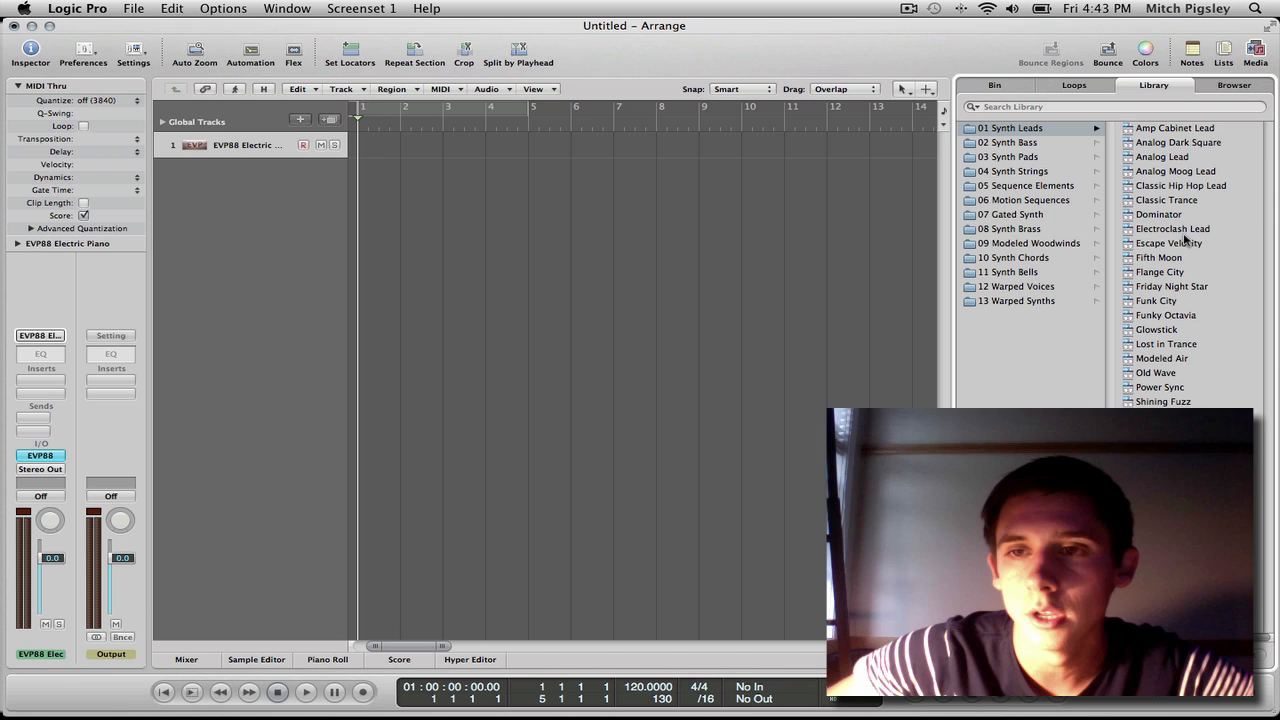
click(1160, 215)
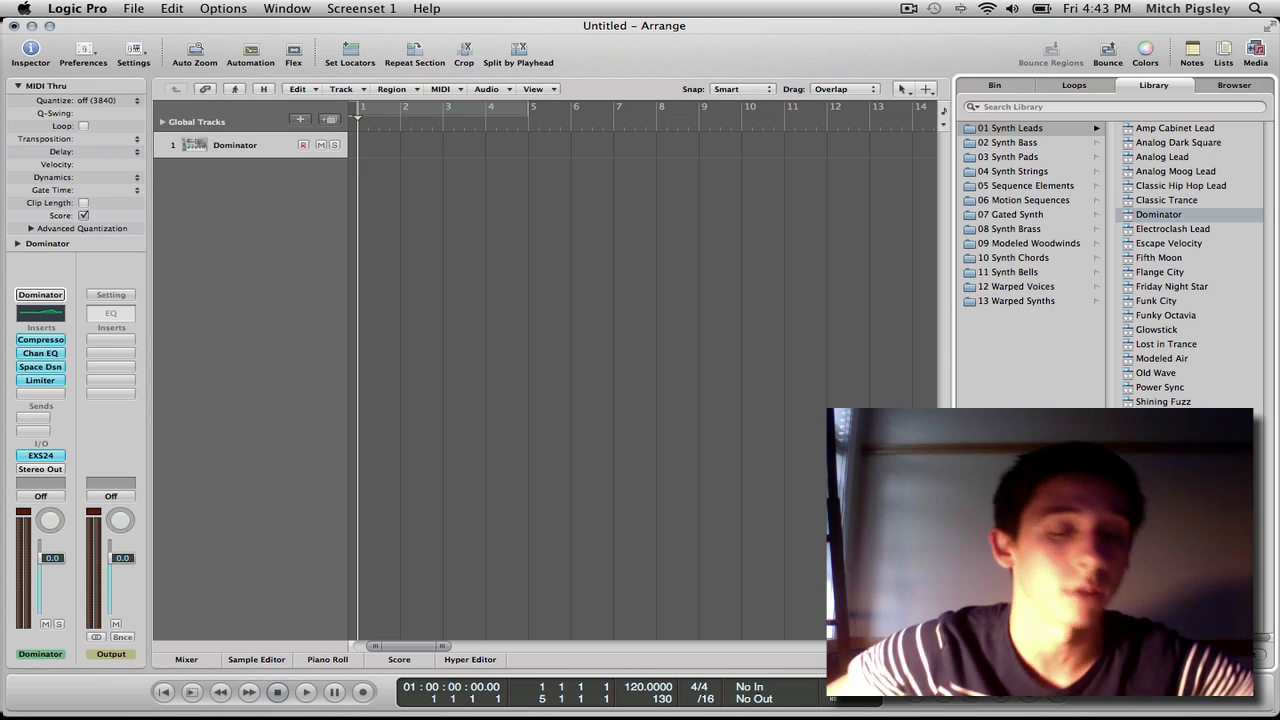
Record a MIDI region from bar 5 playing C2, C3, D3 and C2 on the typing keyboard.
click(521, 130)
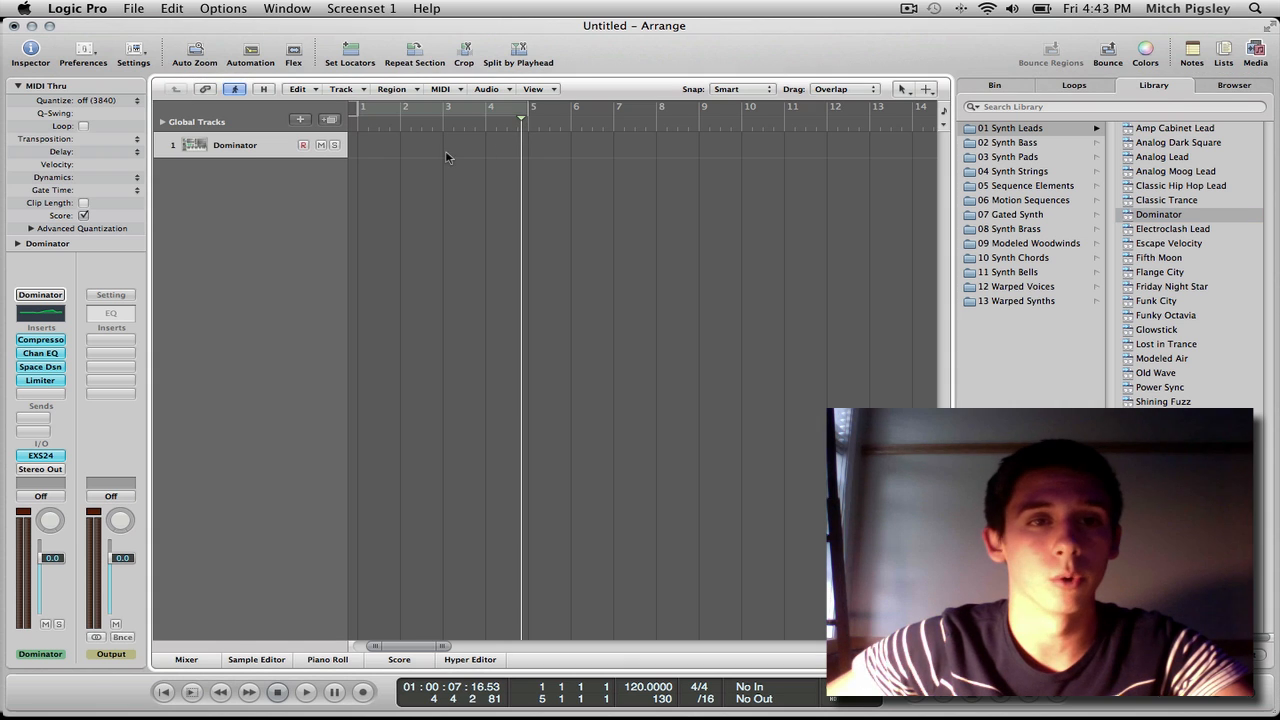
key(Caps_Lock)
key(r)
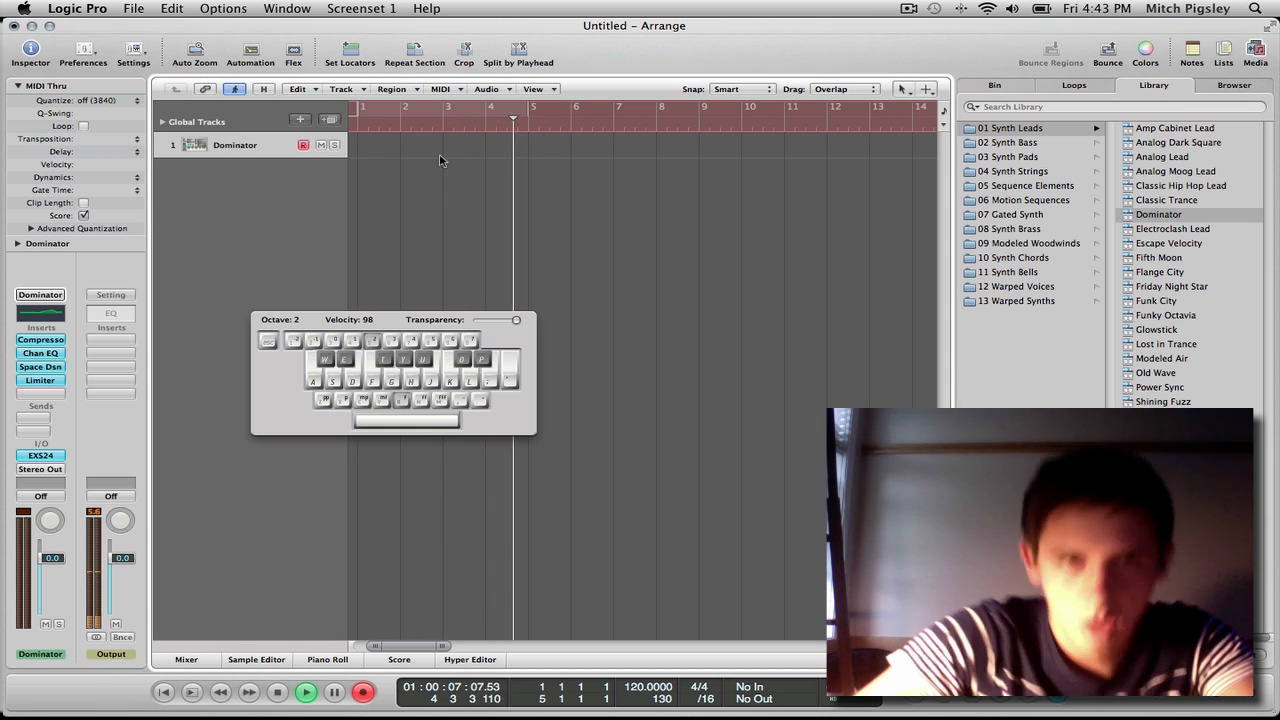
key(a)
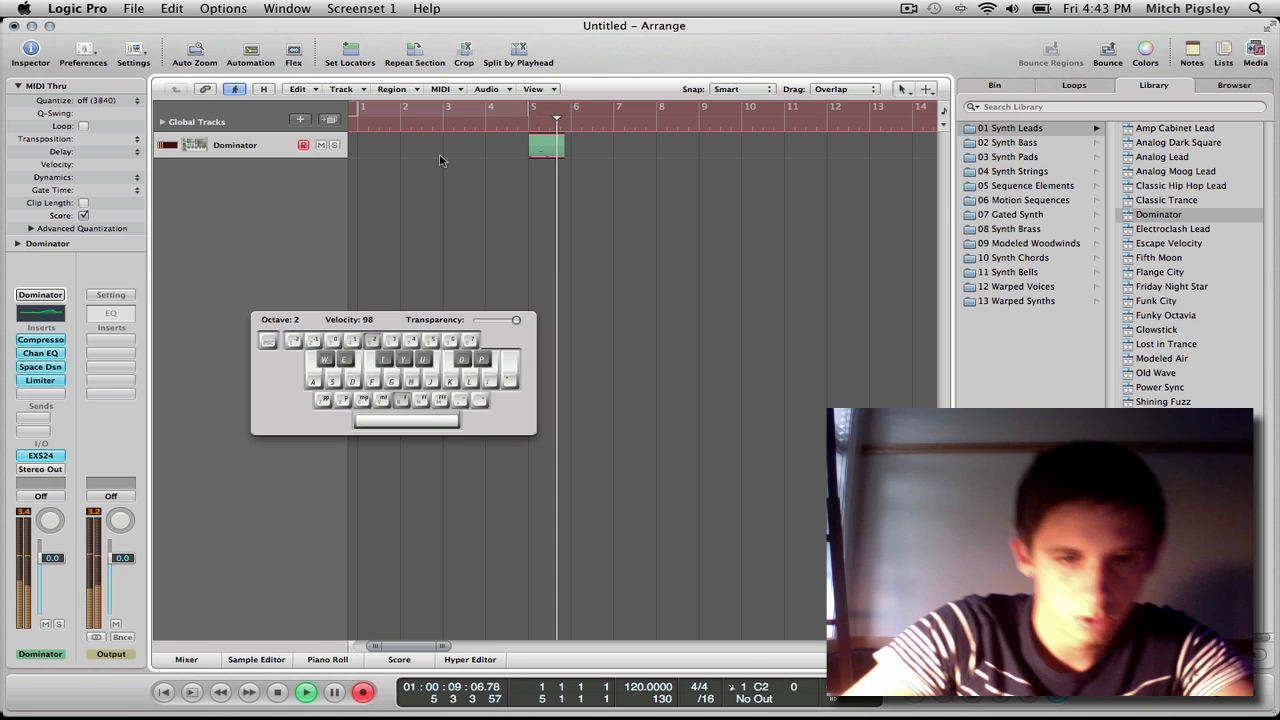
key(k)
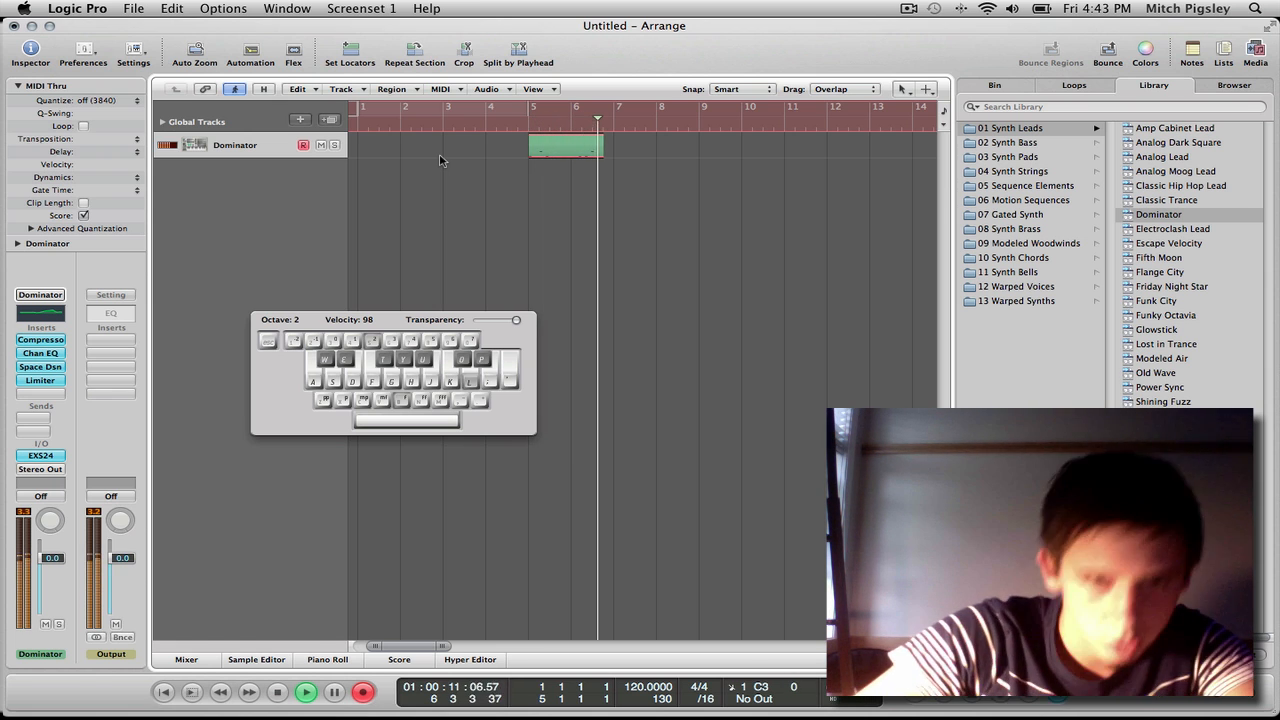
key(l)
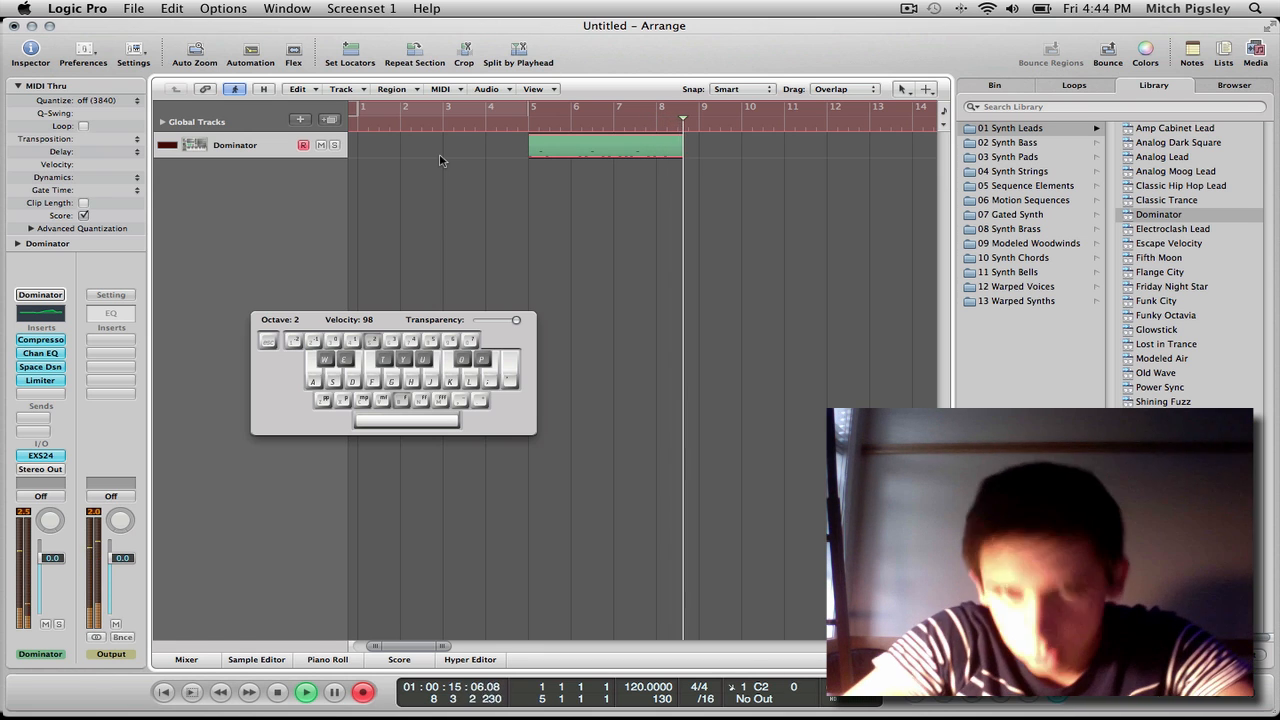
key(a)
key(space)
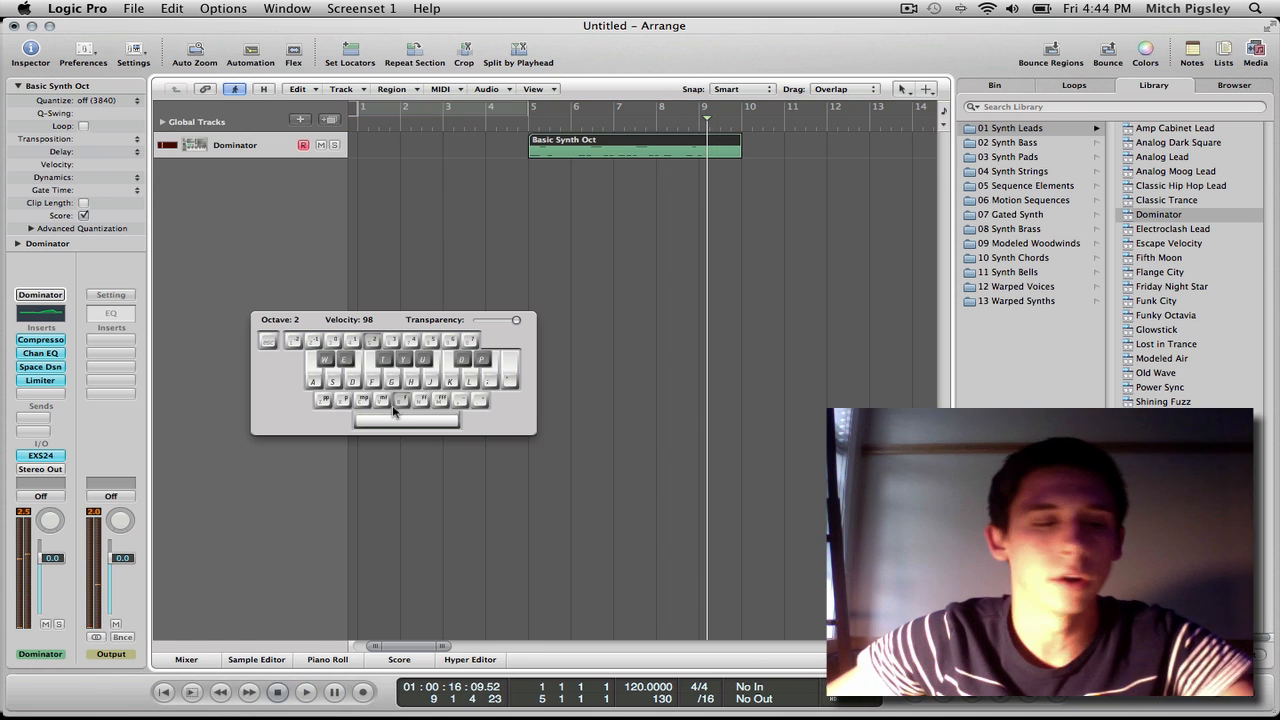
key(Caps_Lock)
Select all recorded notes in the Piano Roll and quantize them to 1/8 notes.
key(p)
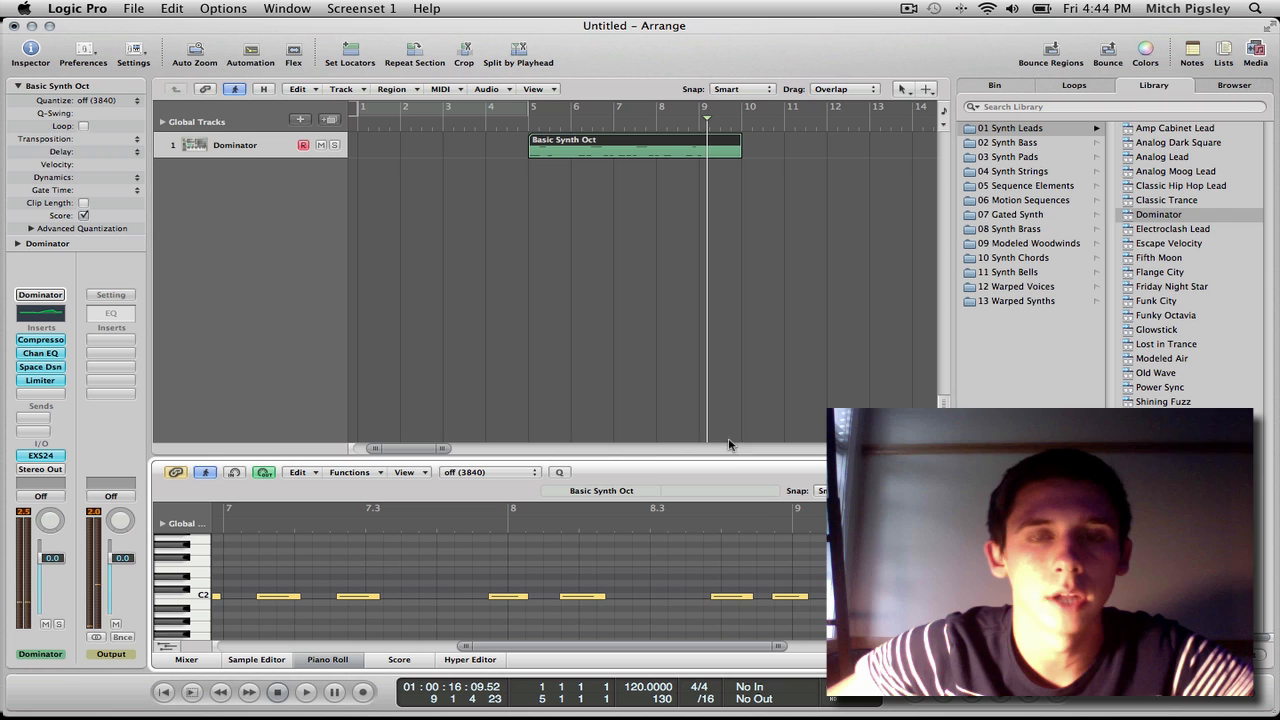
drag(655, 465, 655, 322)
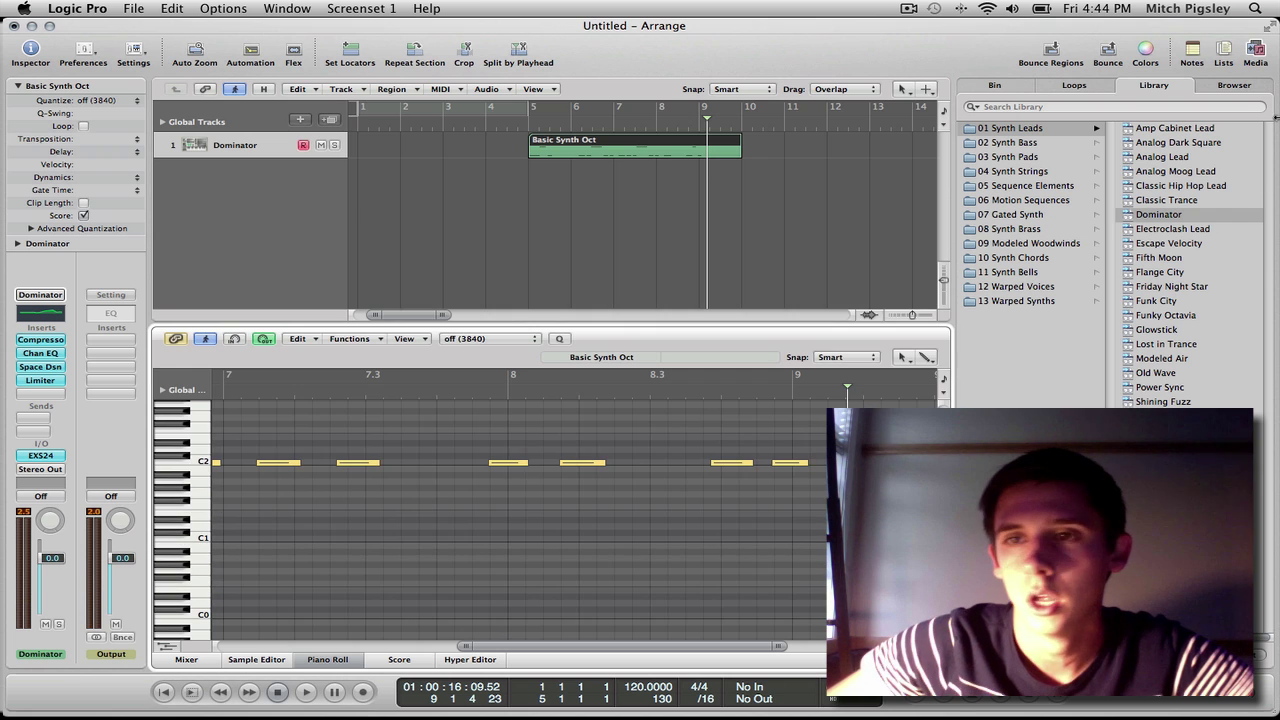
click(1255, 50)
scroll(438, 508, up, 4)
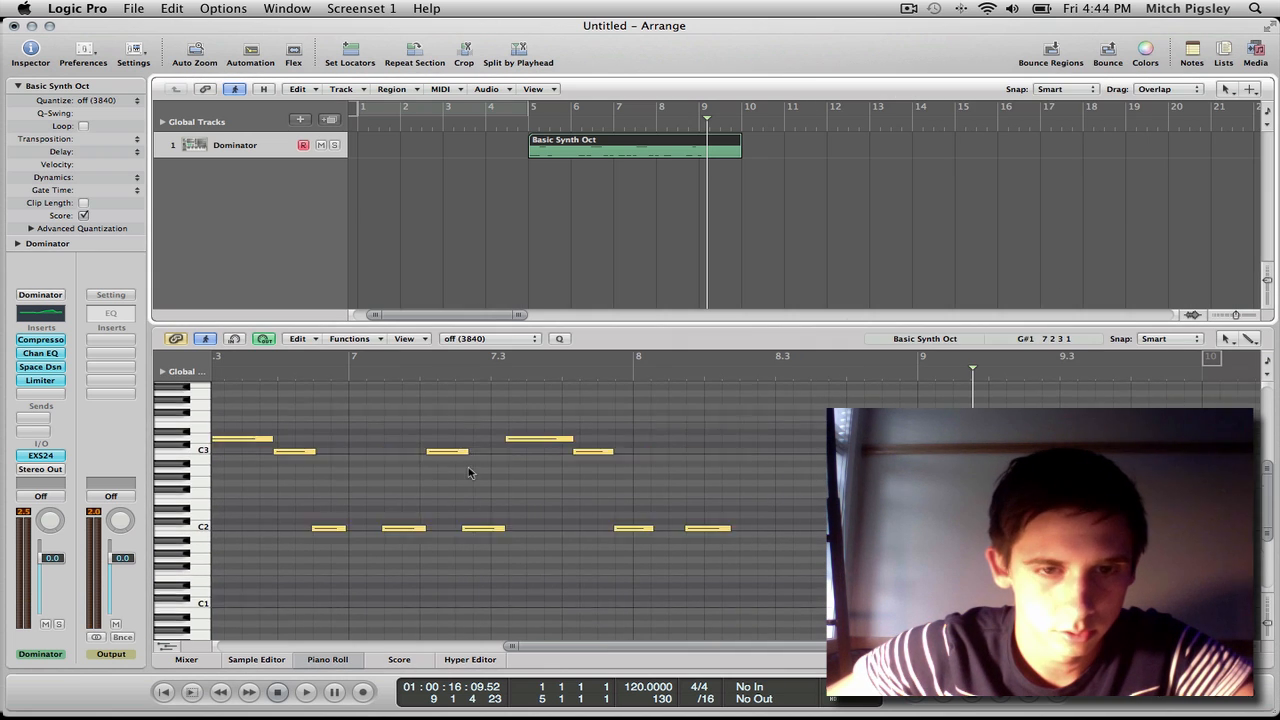
scroll(490, 476, up, 3)
drag(820, 590, 147, 469)
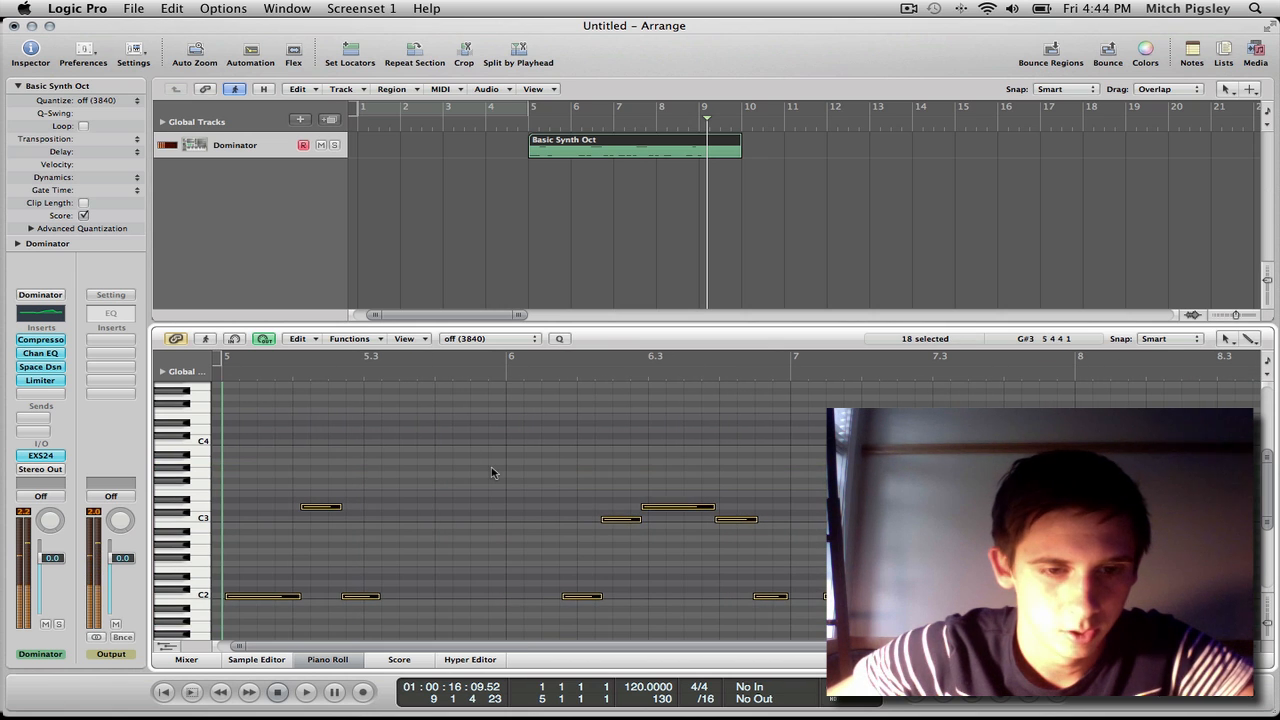
click(536, 340)
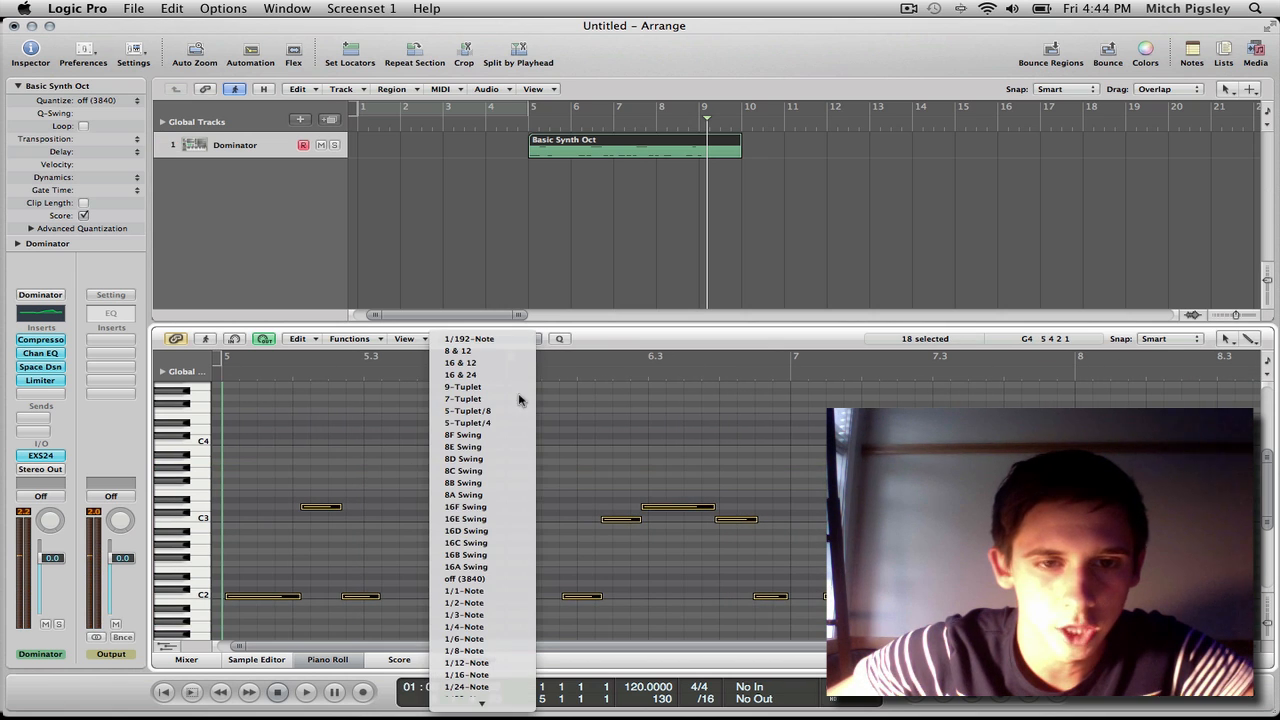
click(470, 639)
click(490, 340)
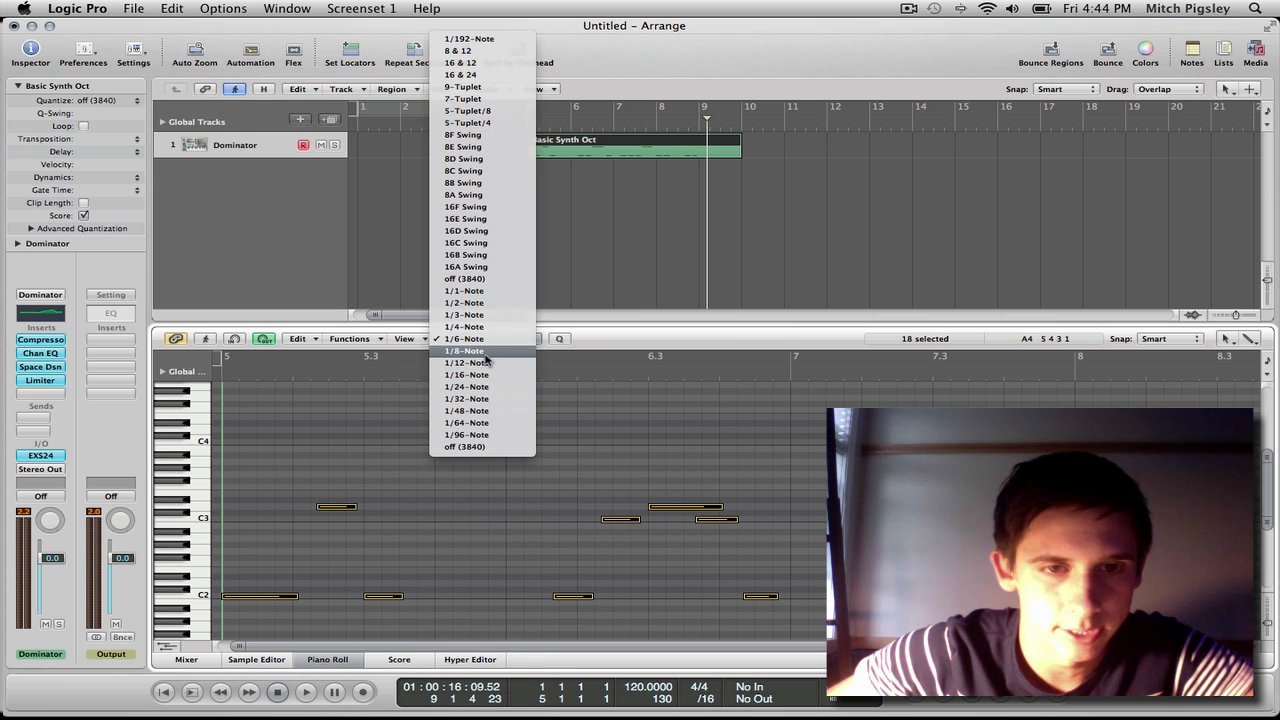
click(488, 362)
Play back from bar 5, lengthen a D3 note near bar 7, and close the Piano Roll.
double_click(526, 124)
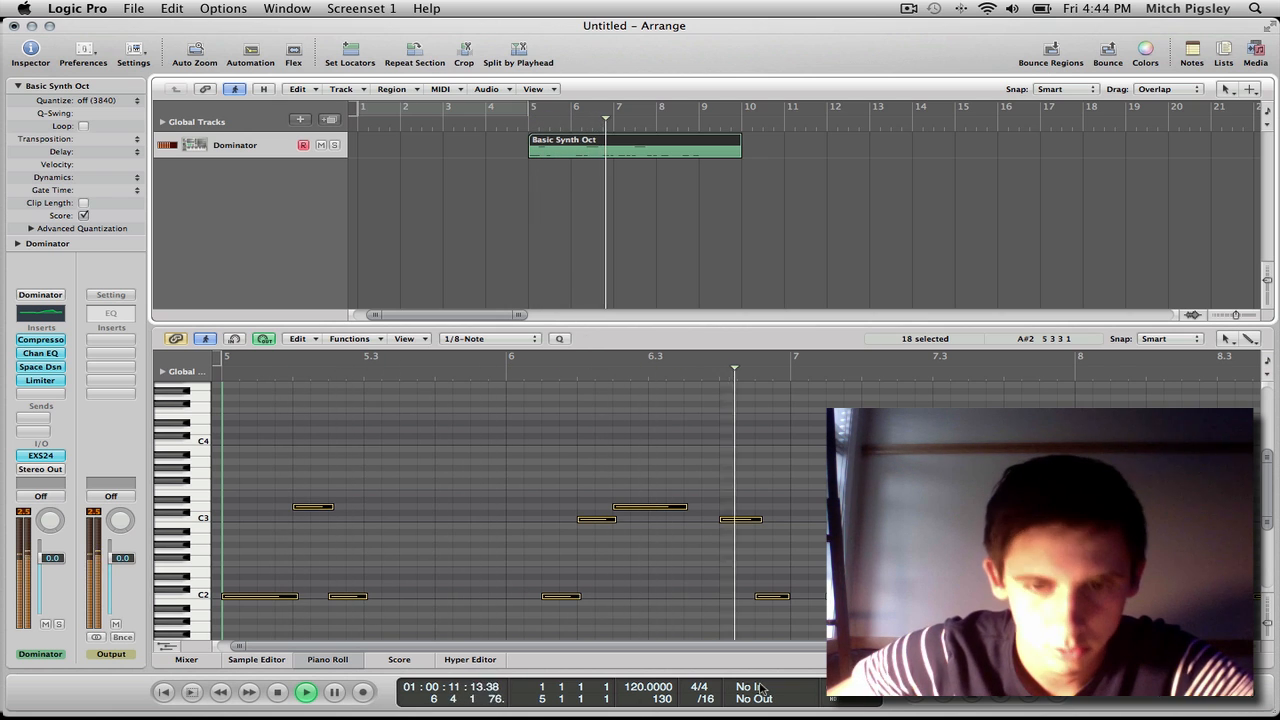
key(space)
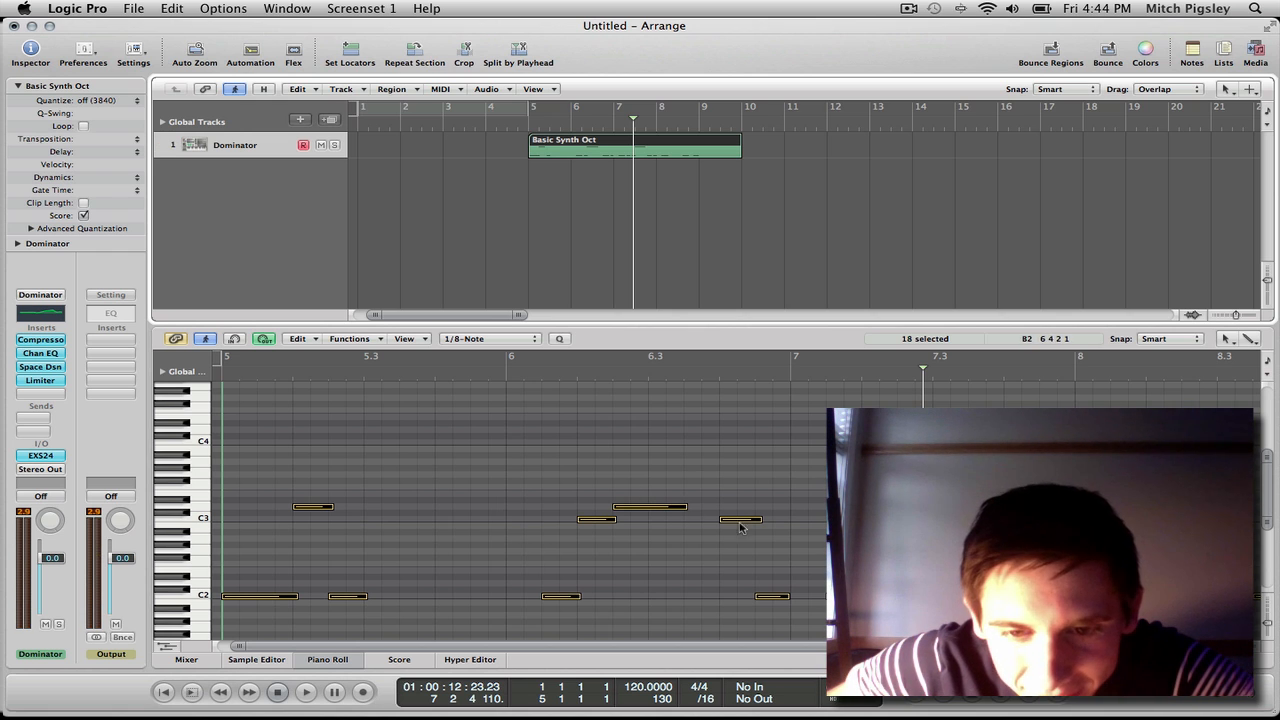
click(680, 540)
mouse_move(790, 600)
mouse_down()
mouse_move(740, 521)
mouse_move(673, 524)
mouse_move(655, 510)
mouse_up()
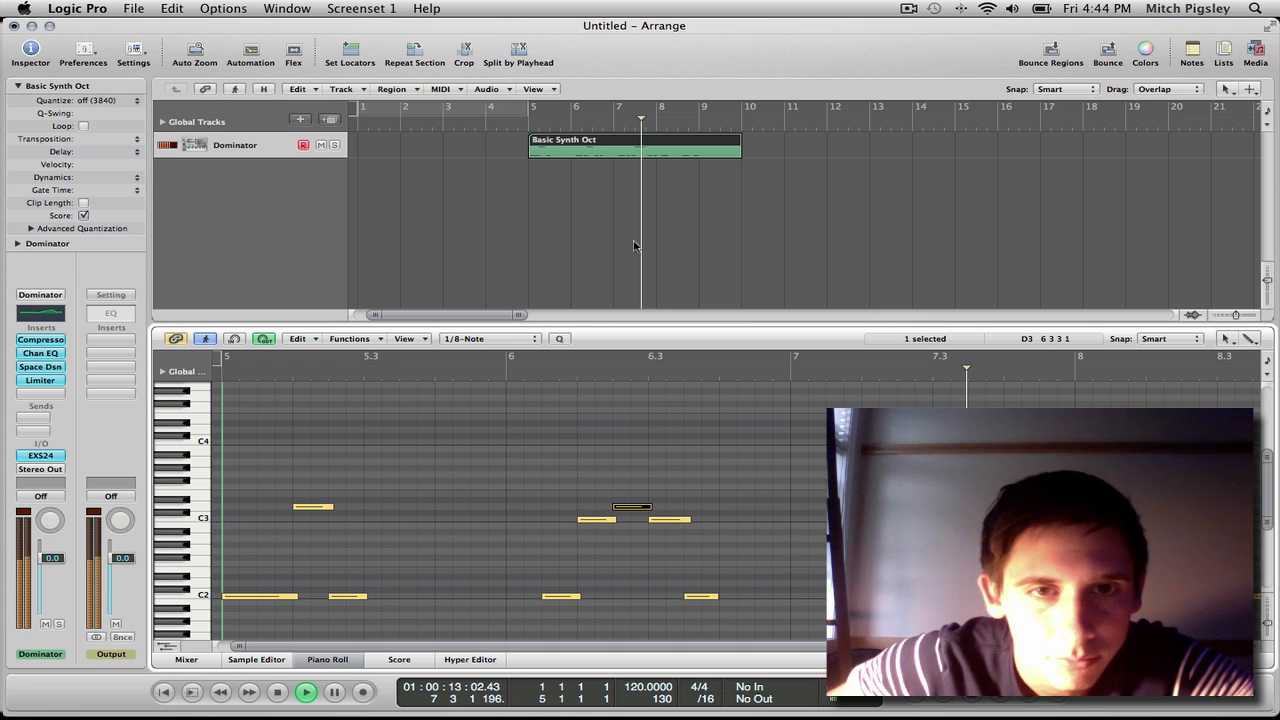
click(553, 123)
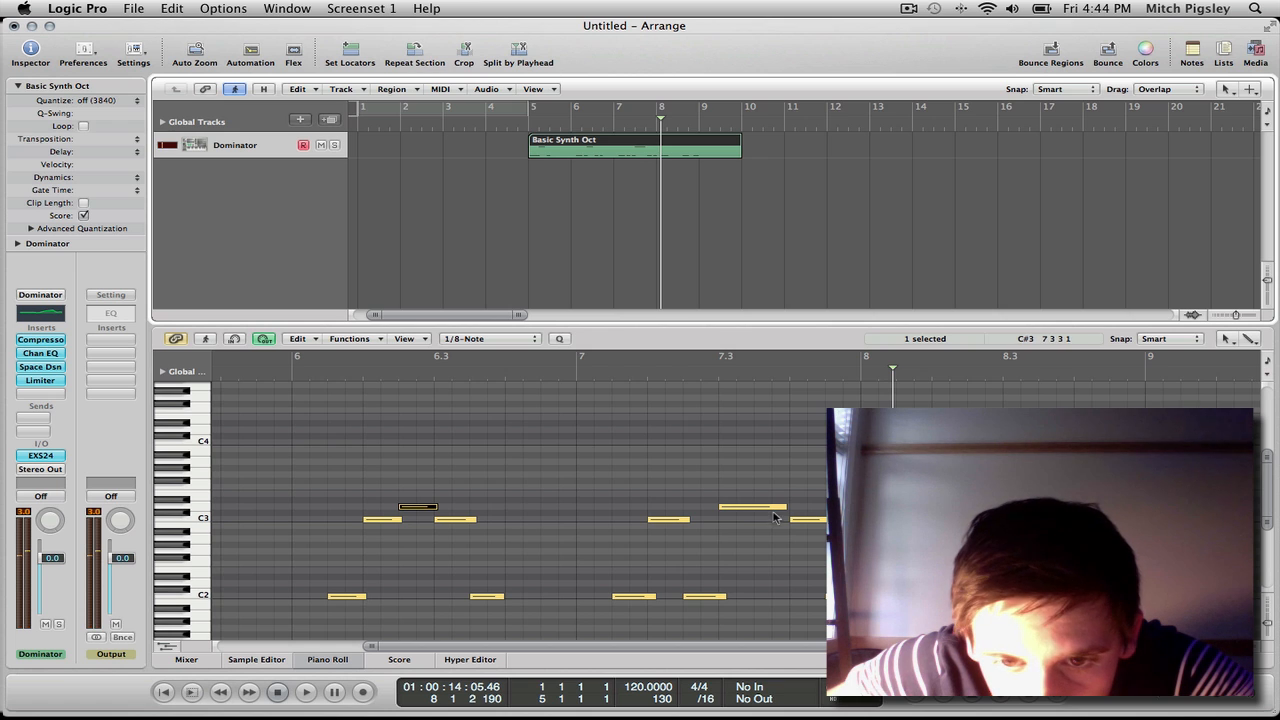
drag(785, 507, 796, 507)
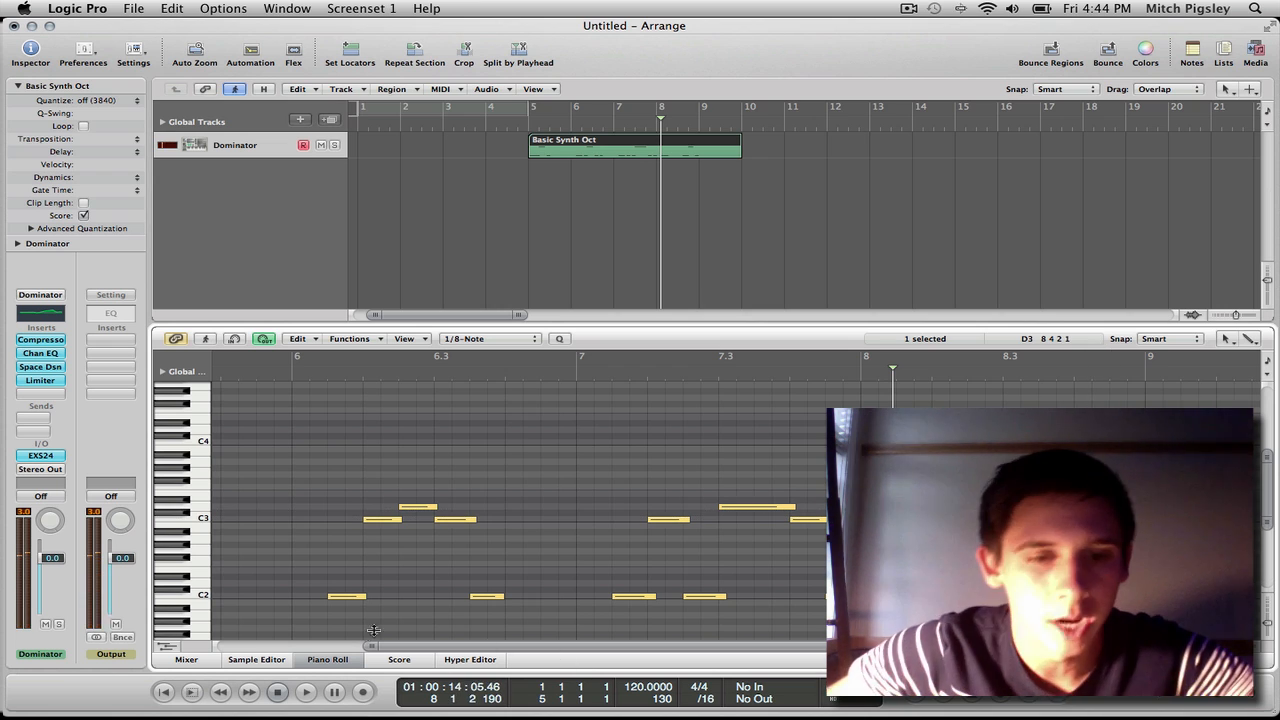
click(335, 663)
Shorten the Basic Synth Oct region, move it to start at bar 1, and reselect it.
key(Escape)
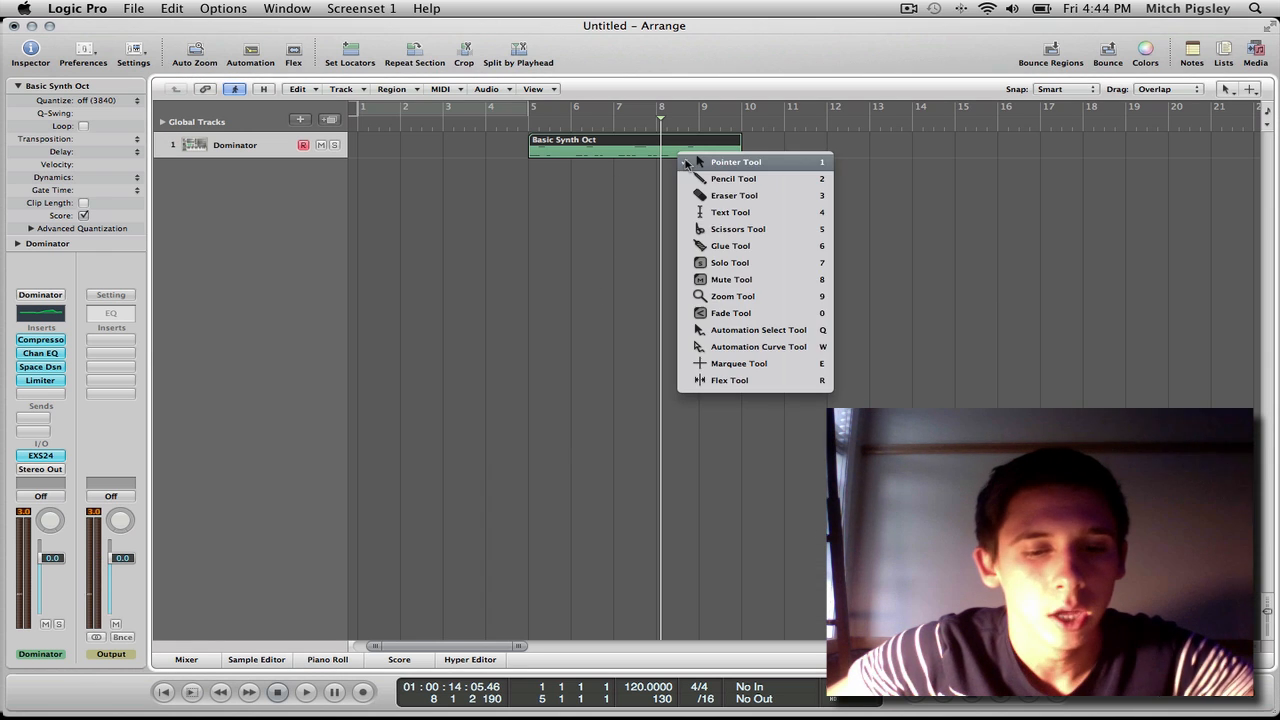
key(Escape)
drag(738, 150, 700, 150)
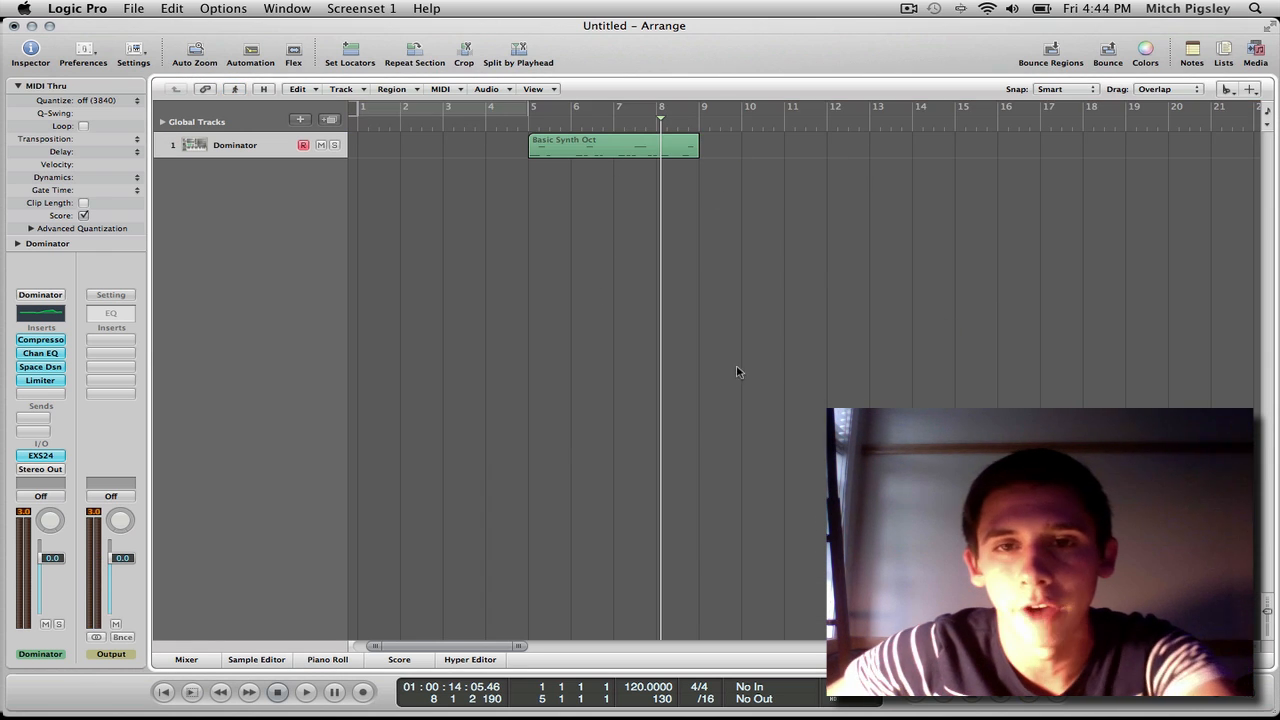
drag(623, 147, 452, 147)
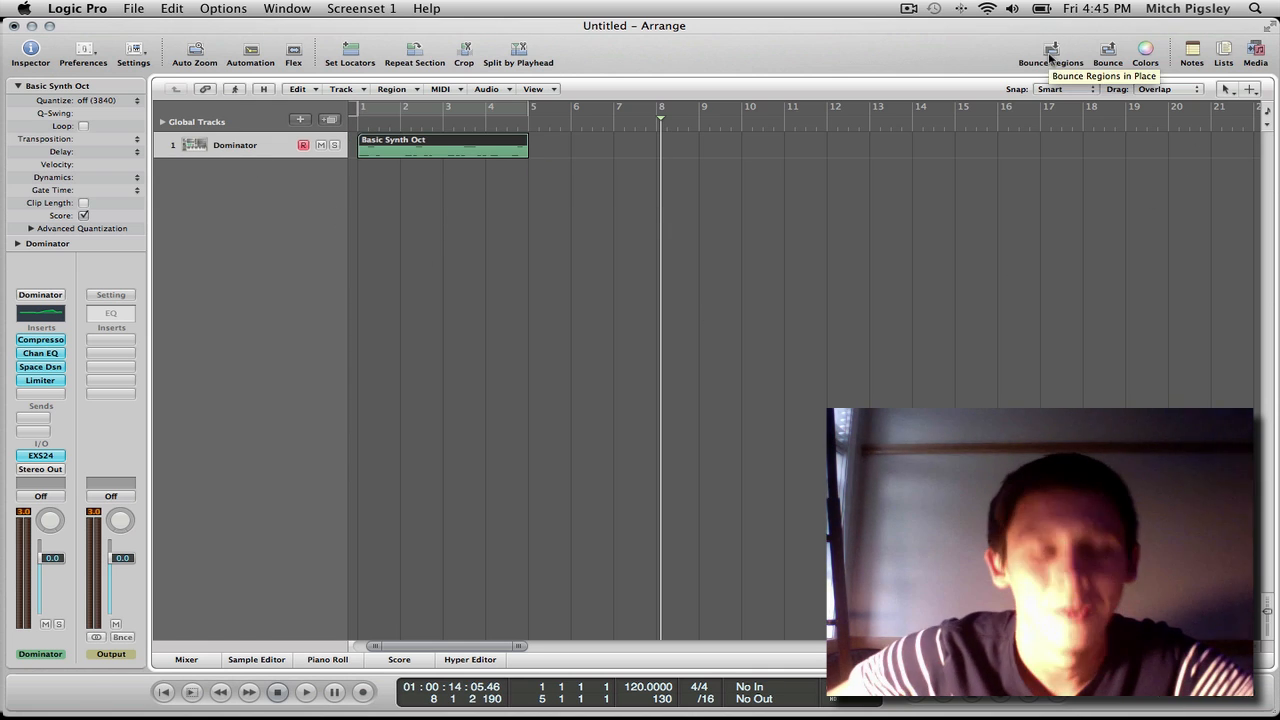
click(629, 309)
click(445, 153)
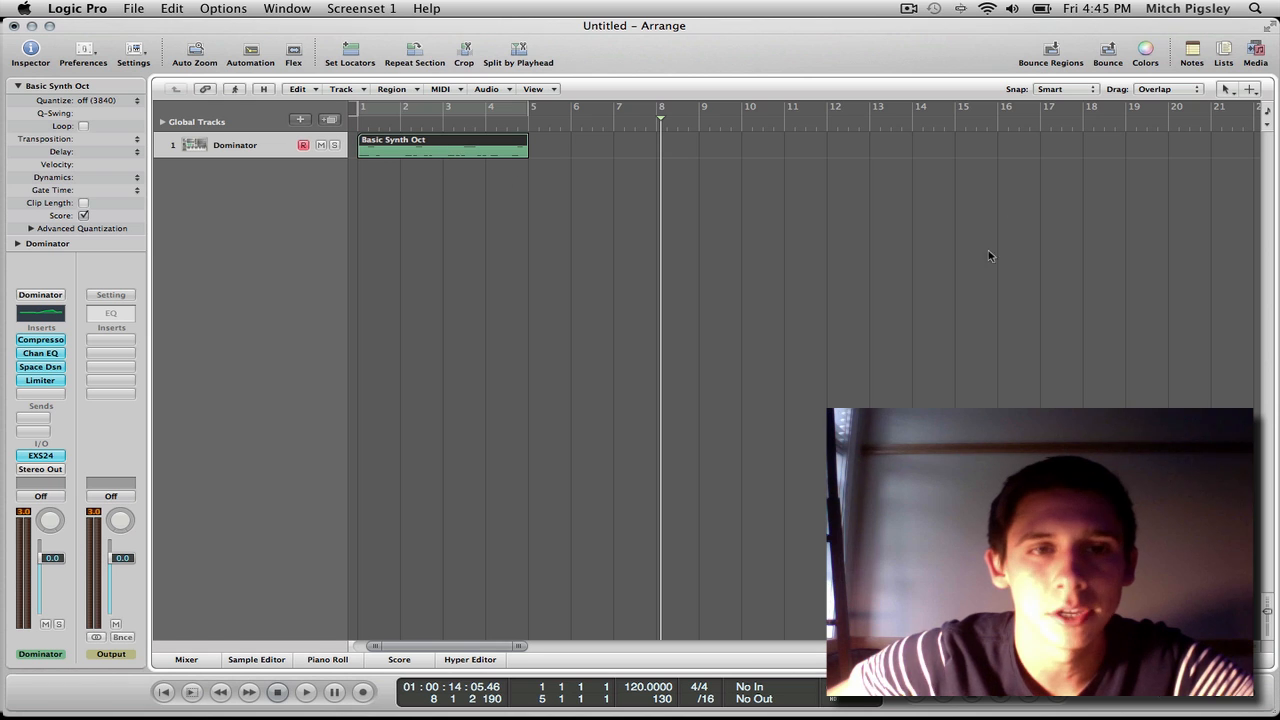
Start Bounce Regions in Place and name the bounce 'Bitches' be ROAMIN'' with the source left.
click(1053, 55)
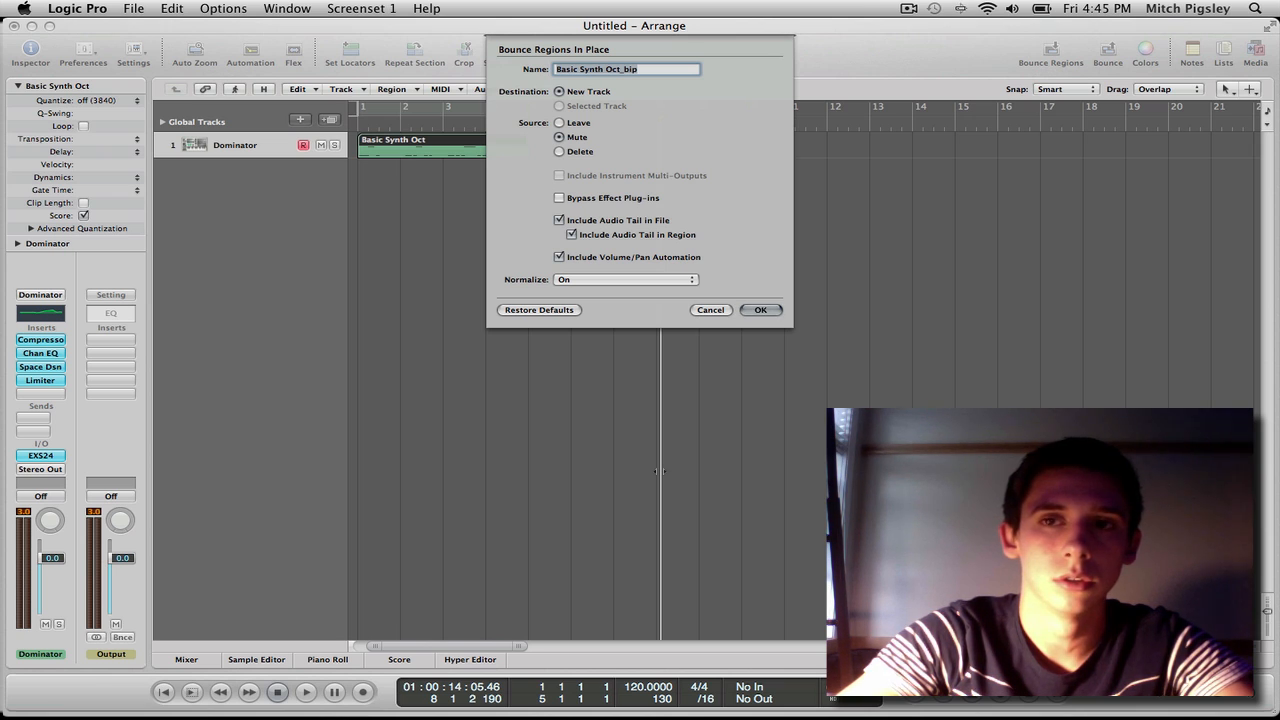
text(Bi)
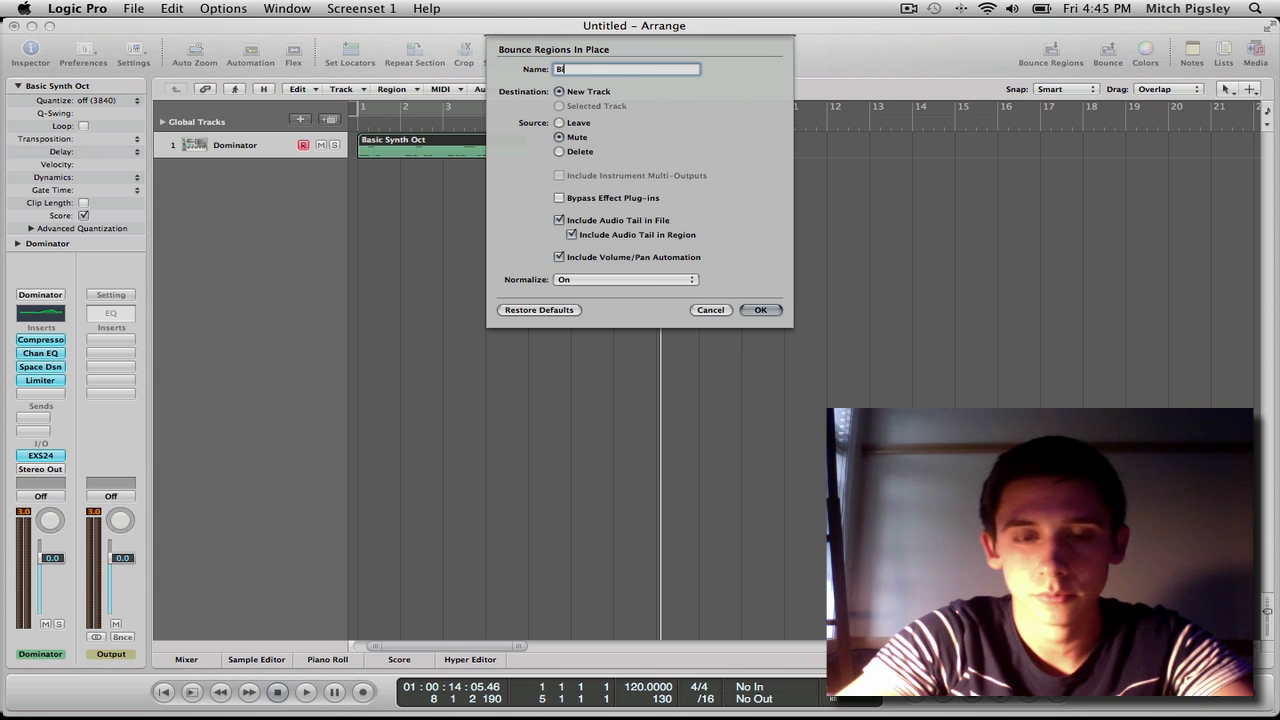
text(tches' be)
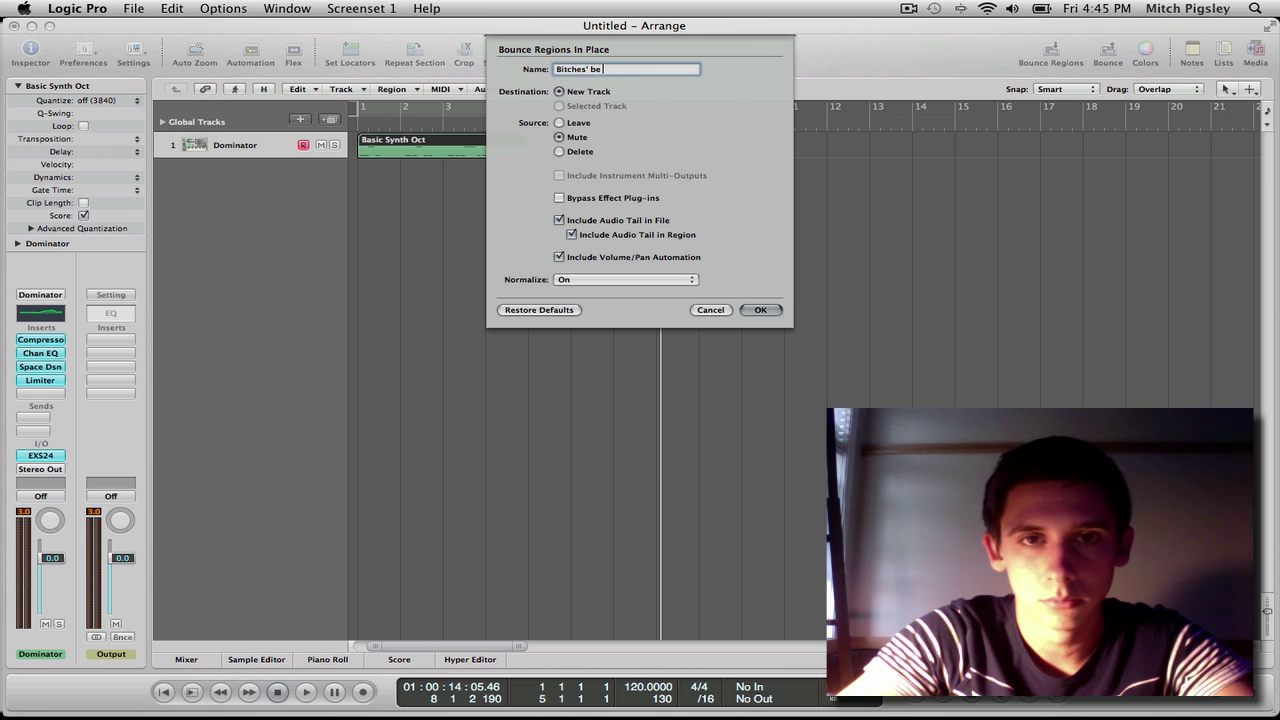
key(Caps_Lock)
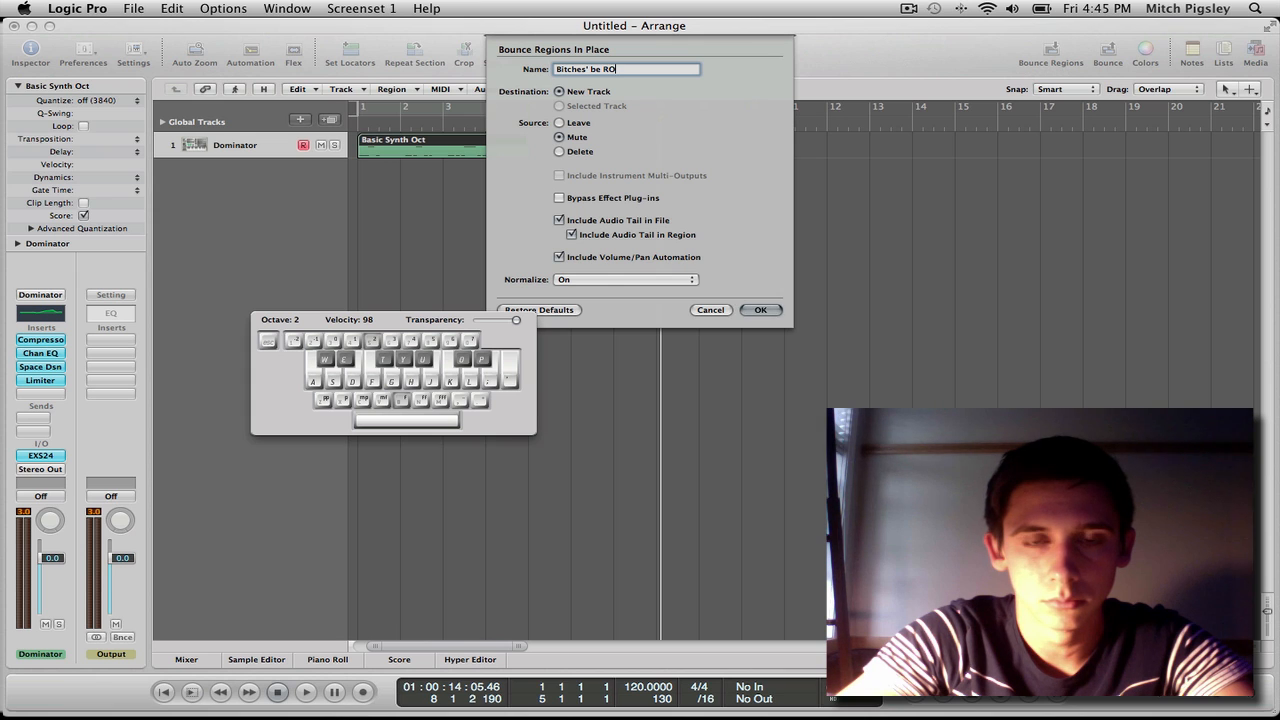
key(Caps_Lock)
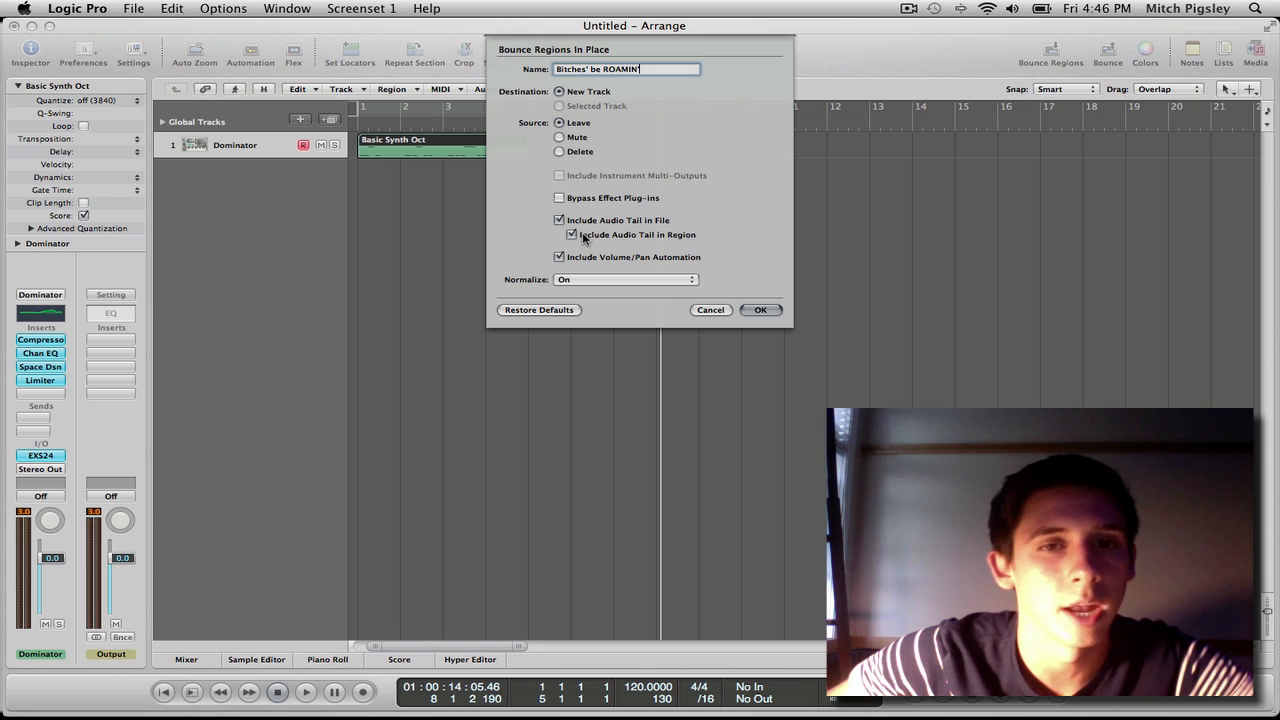
Keep Normalize On and confirm the bounce, creating the new audio track.
click(615, 280)
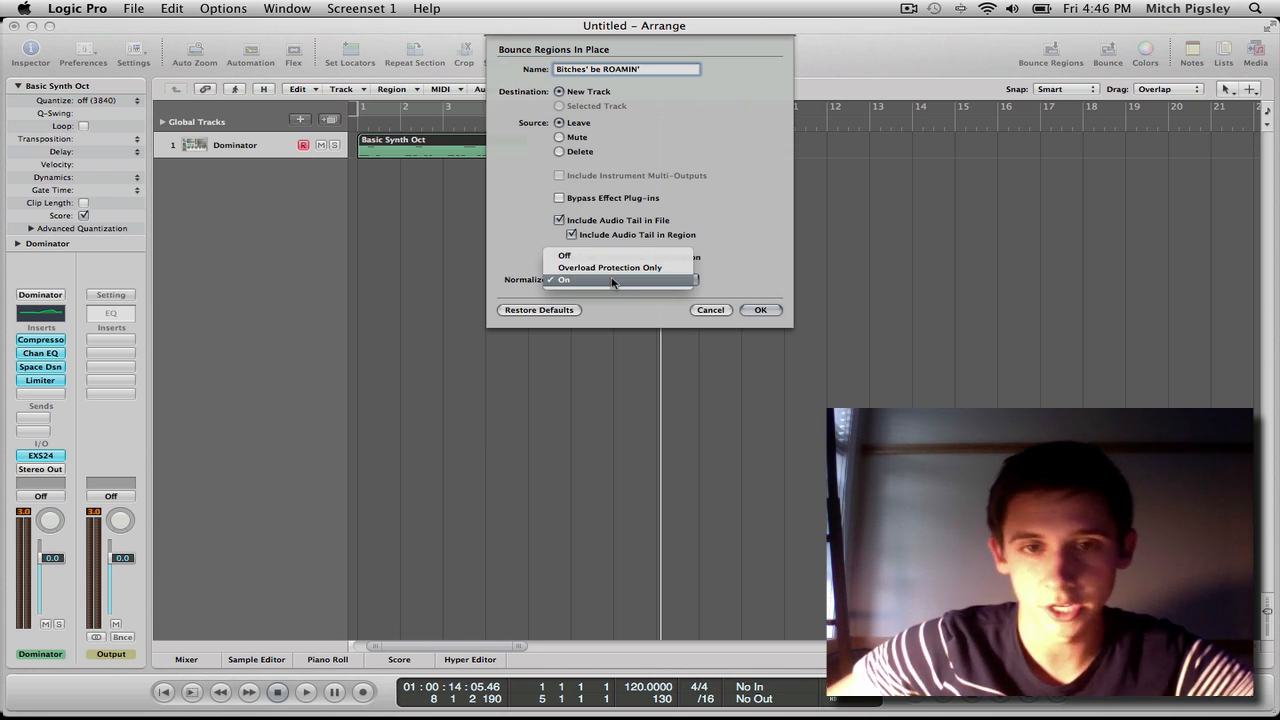
click(613, 281)
click(608, 280)
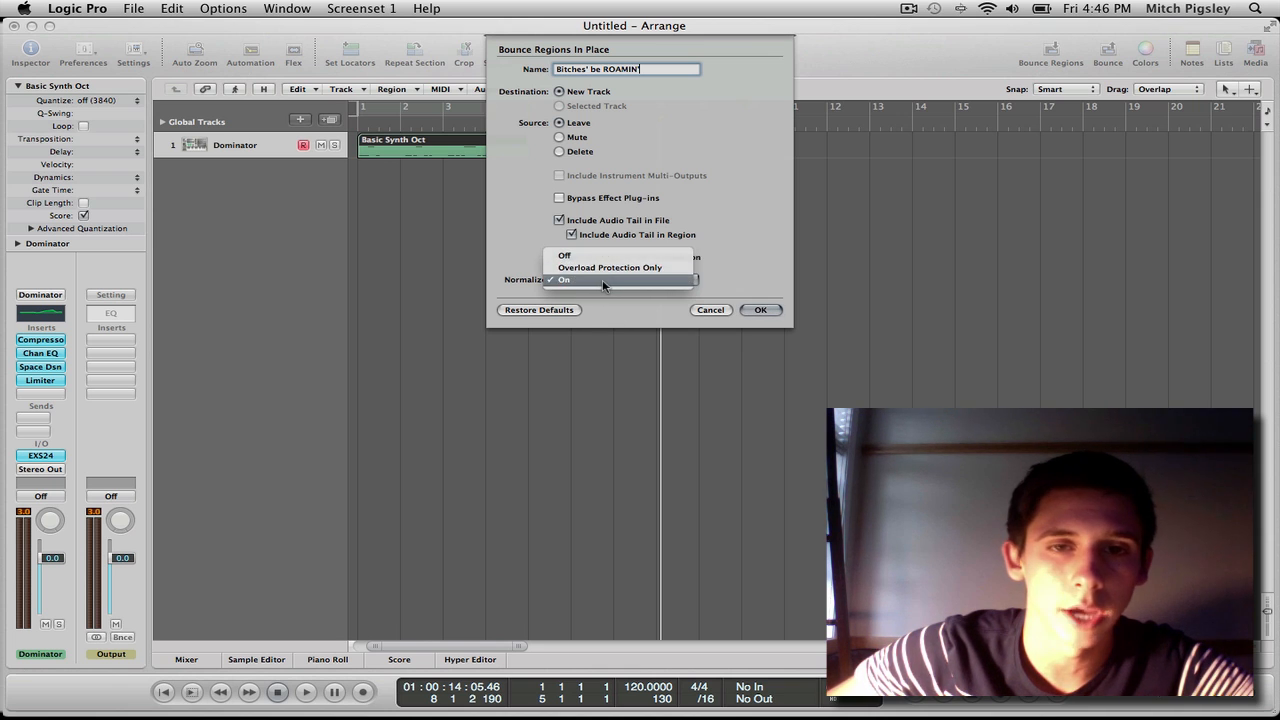
click(600, 280)
click(761, 310)
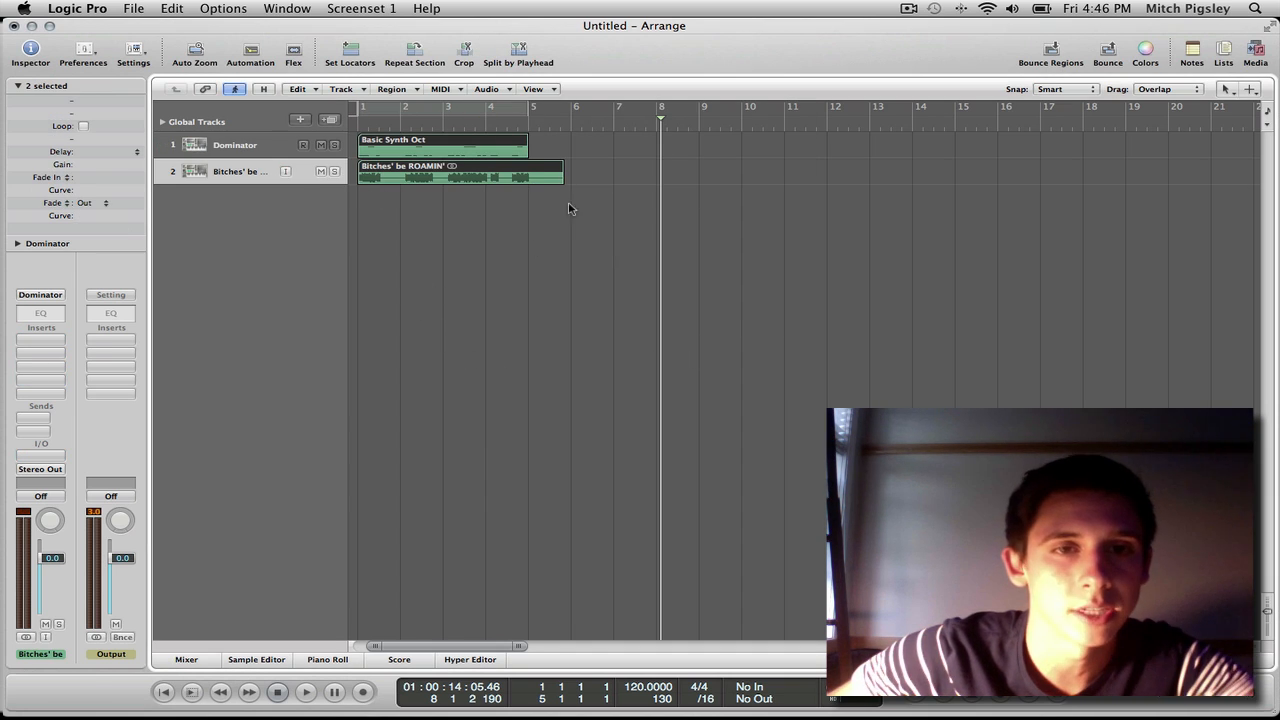
Trim the bounced audio region to end at bar 5, solo its track, and play from the start.
key(Escape)
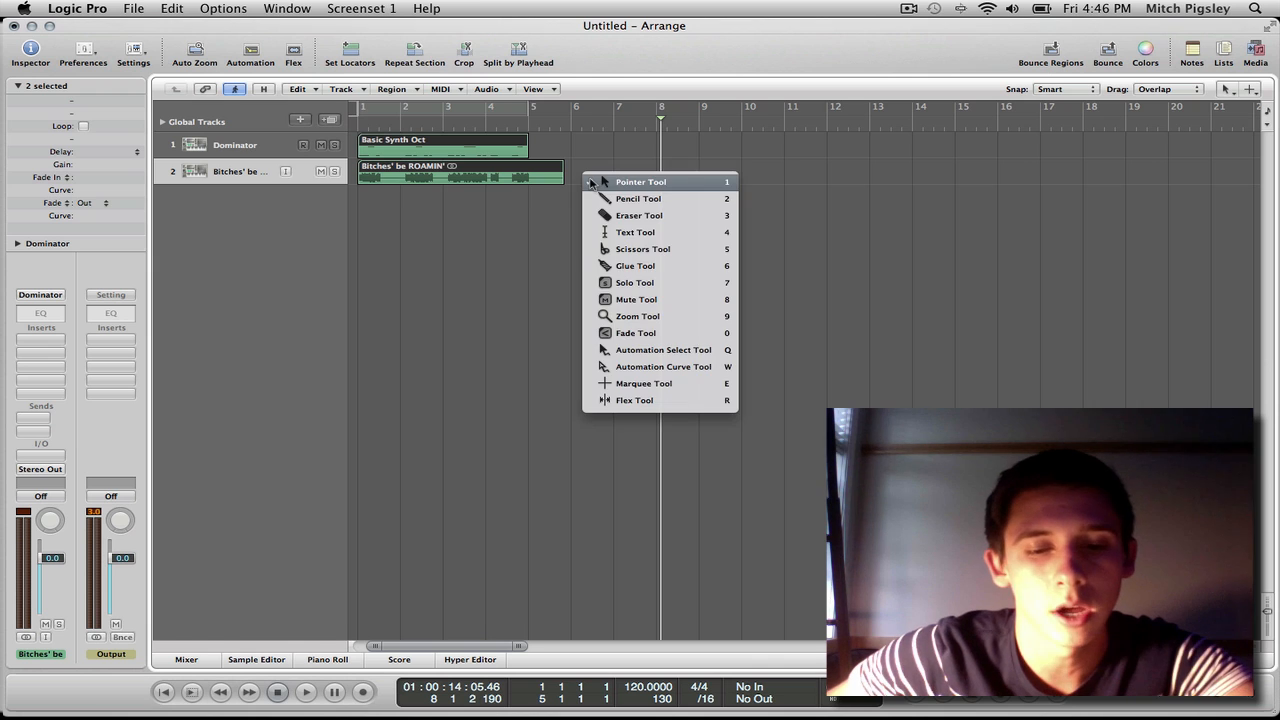
click(640, 184)
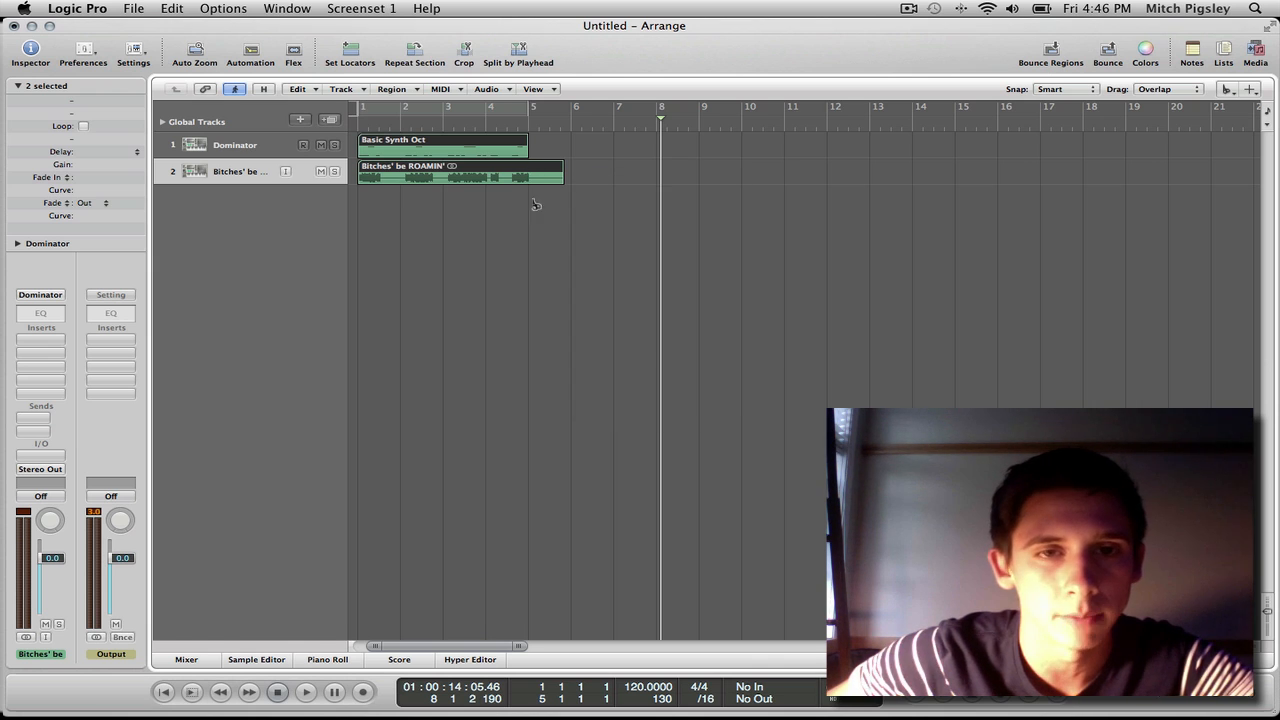
click(528, 176)
key(Delete)
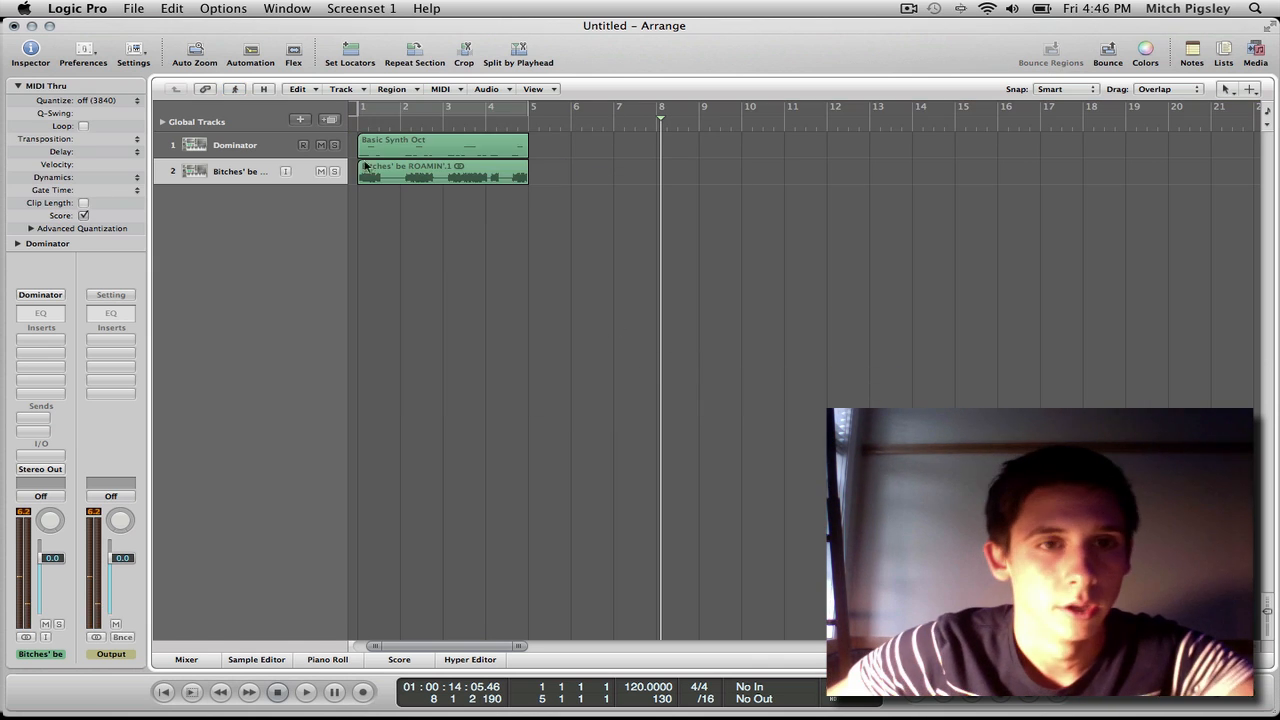
key(s)
click(355, 128)
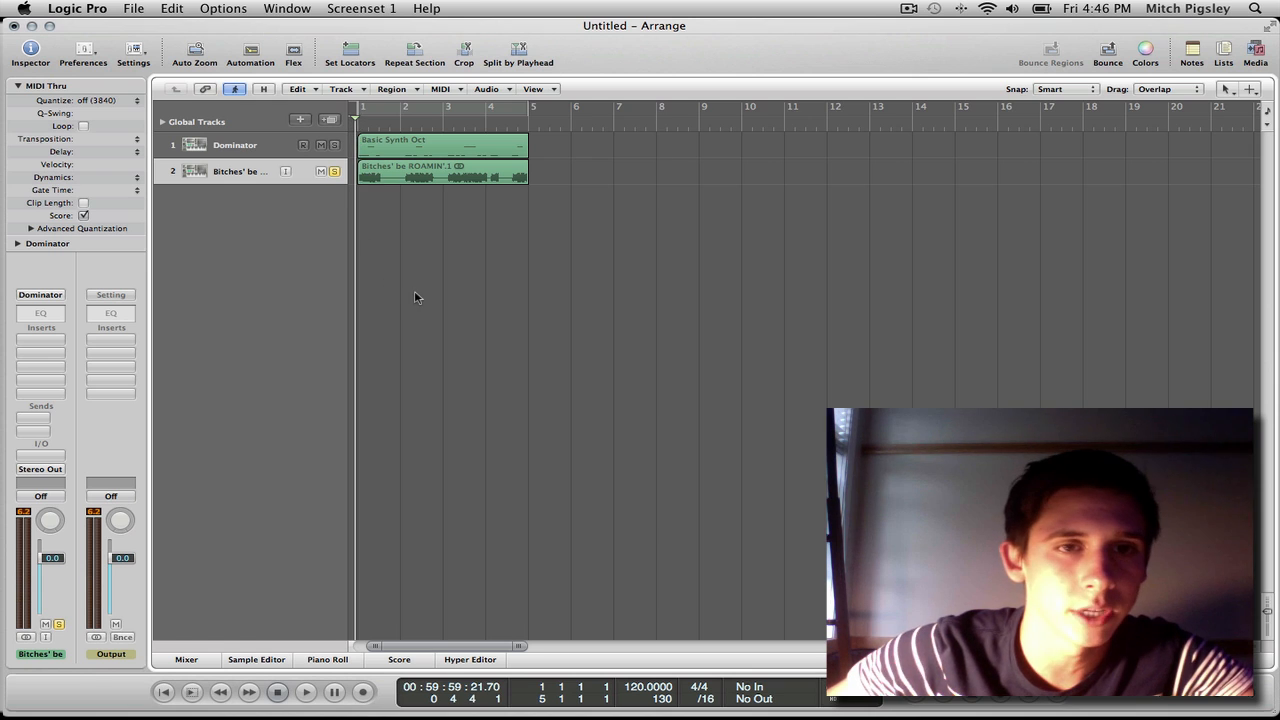
key(space)
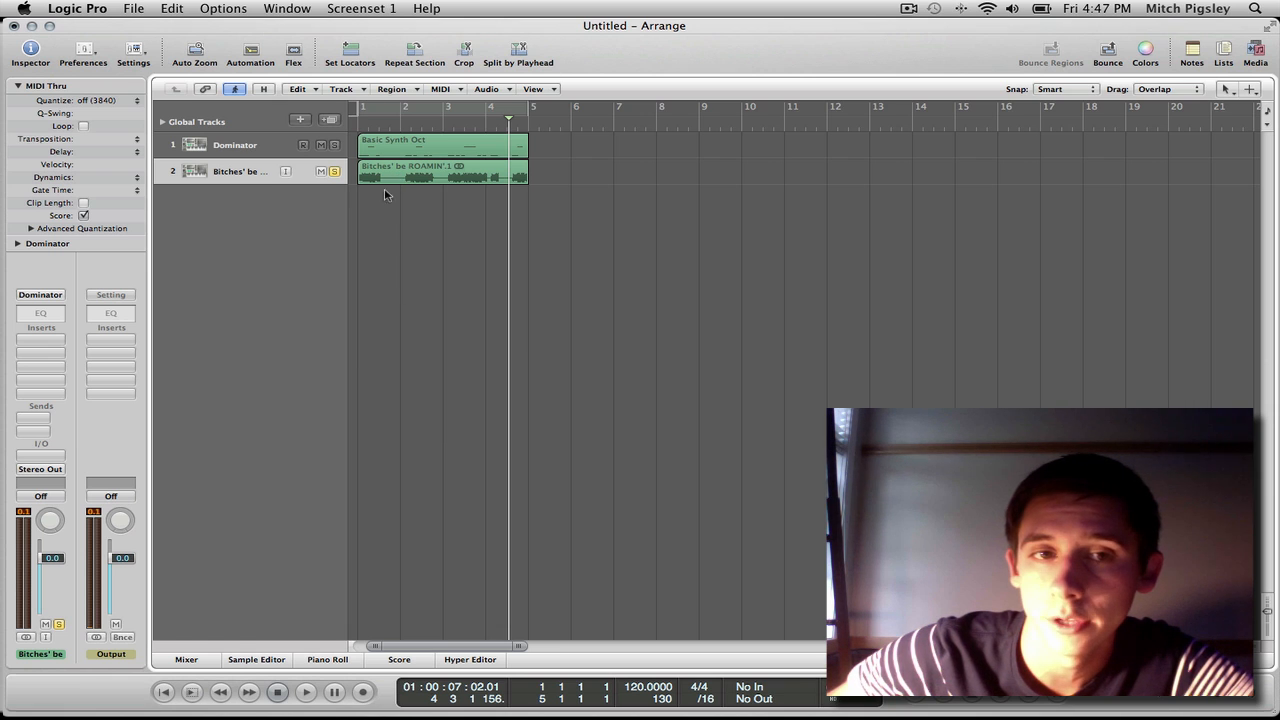
Draw a fade-out on the Bitches' be ROAMIN' audio region's right end with the Fade Tool.
click(270, 178)
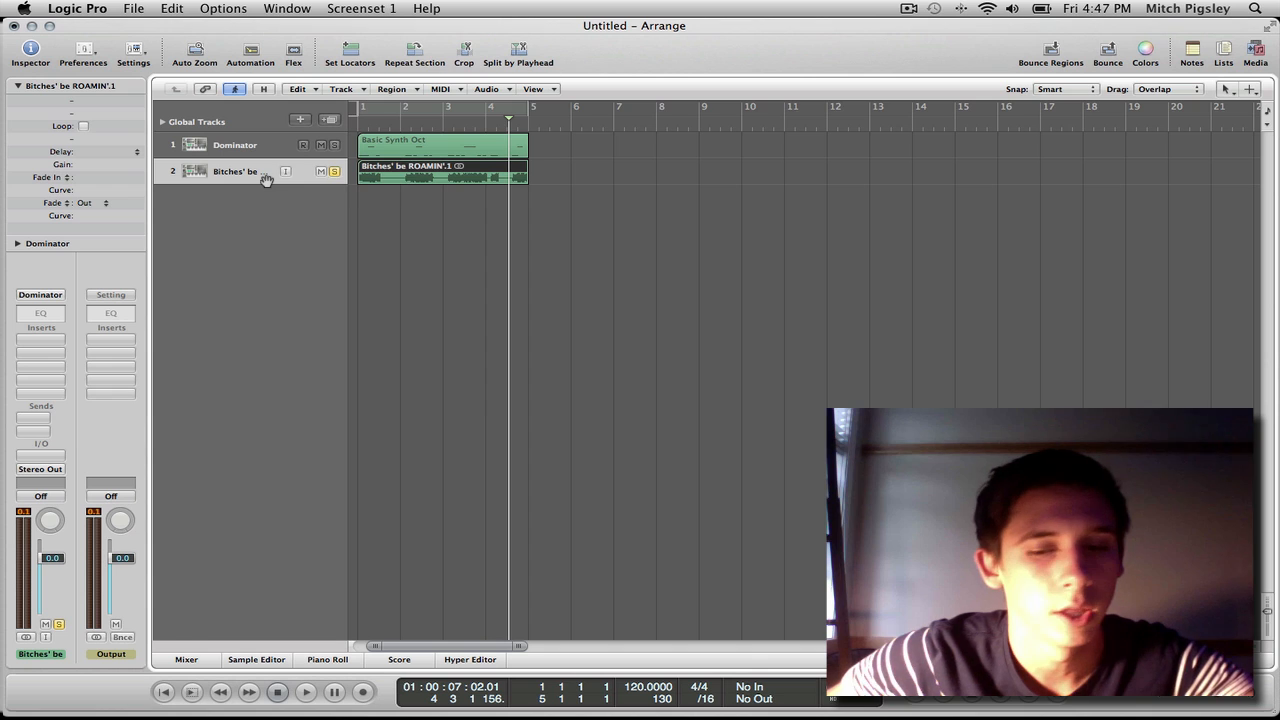
key(Escape)
click(300, 192)
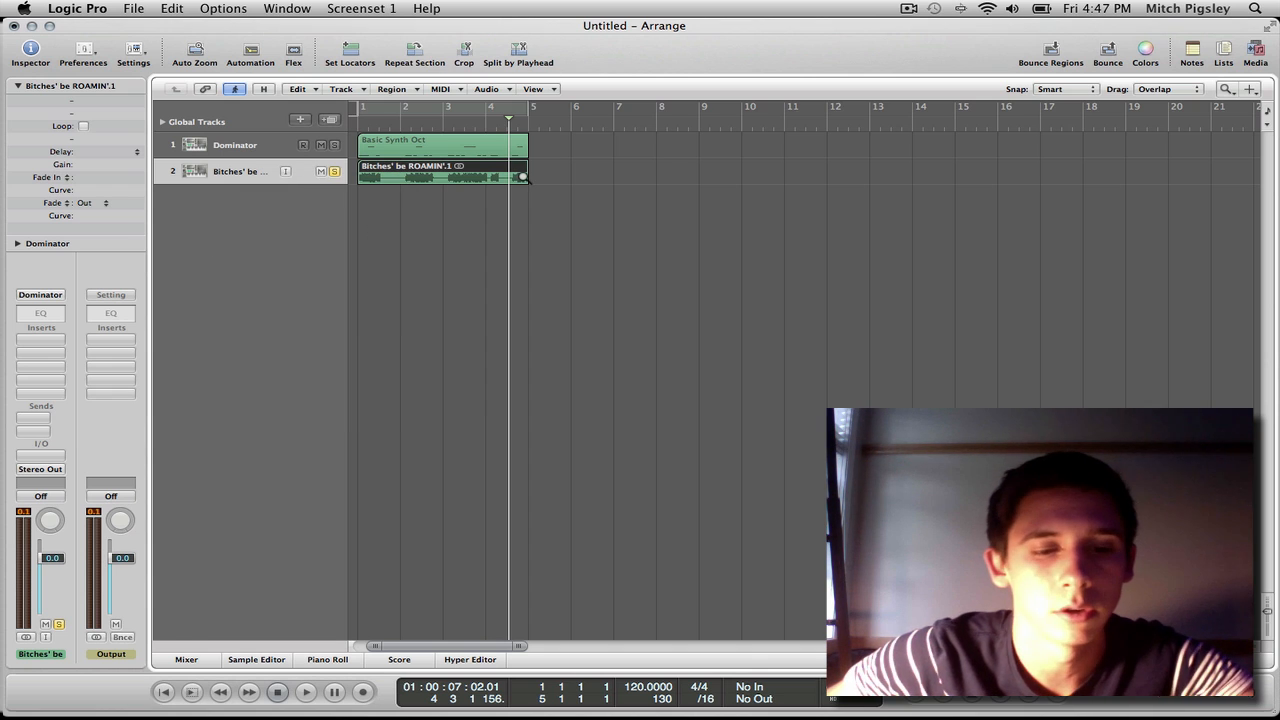
key(Escape)
click(540, 182)
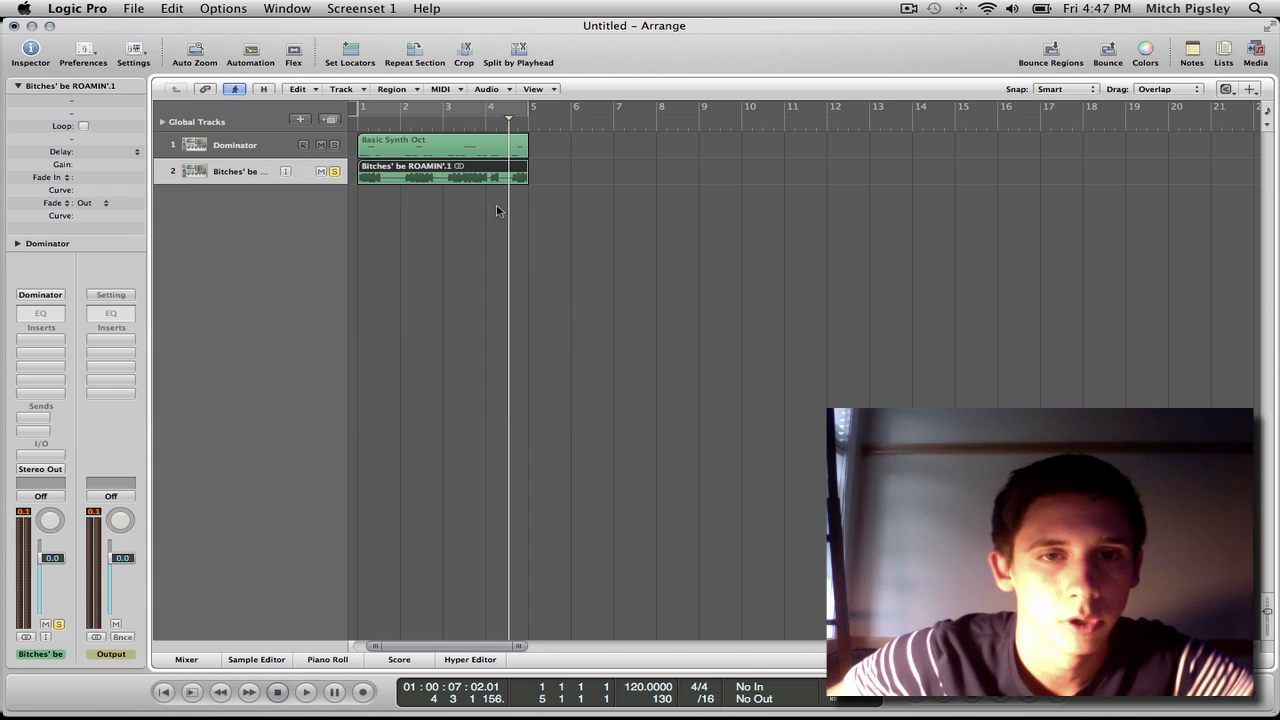
drag(532, 178, 515, 180)
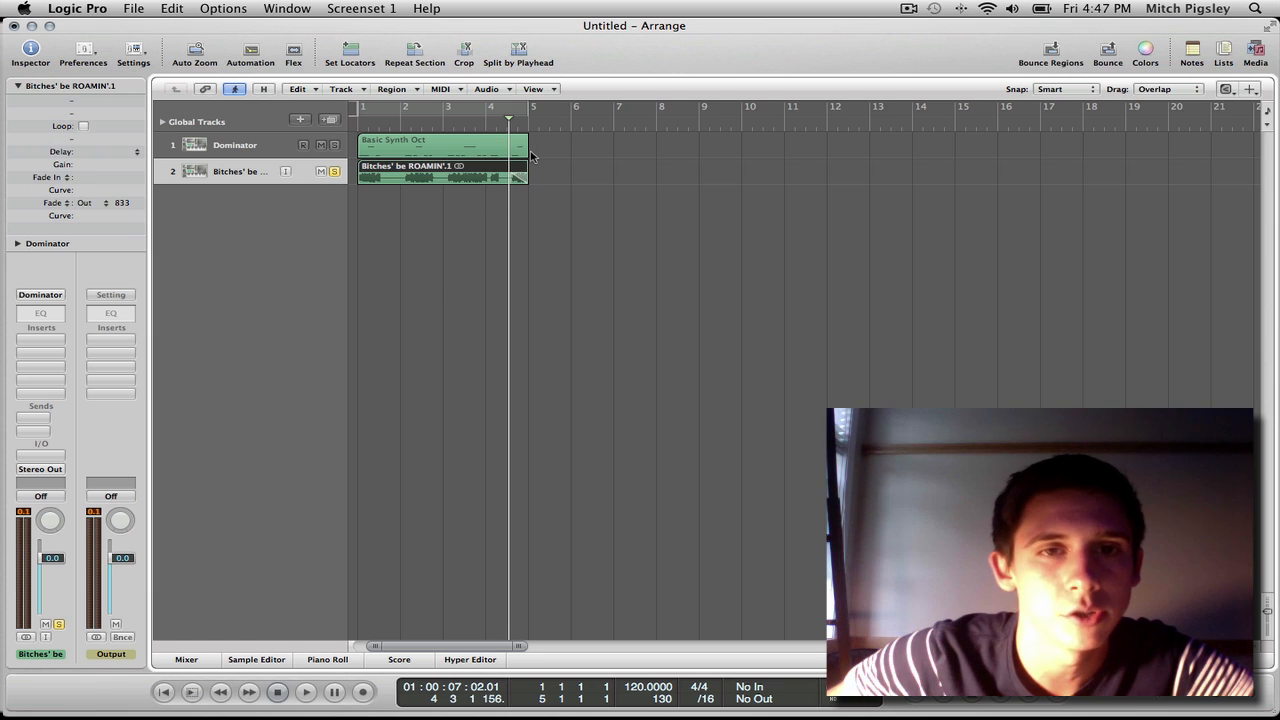
drag(530, 150, 527, 151)
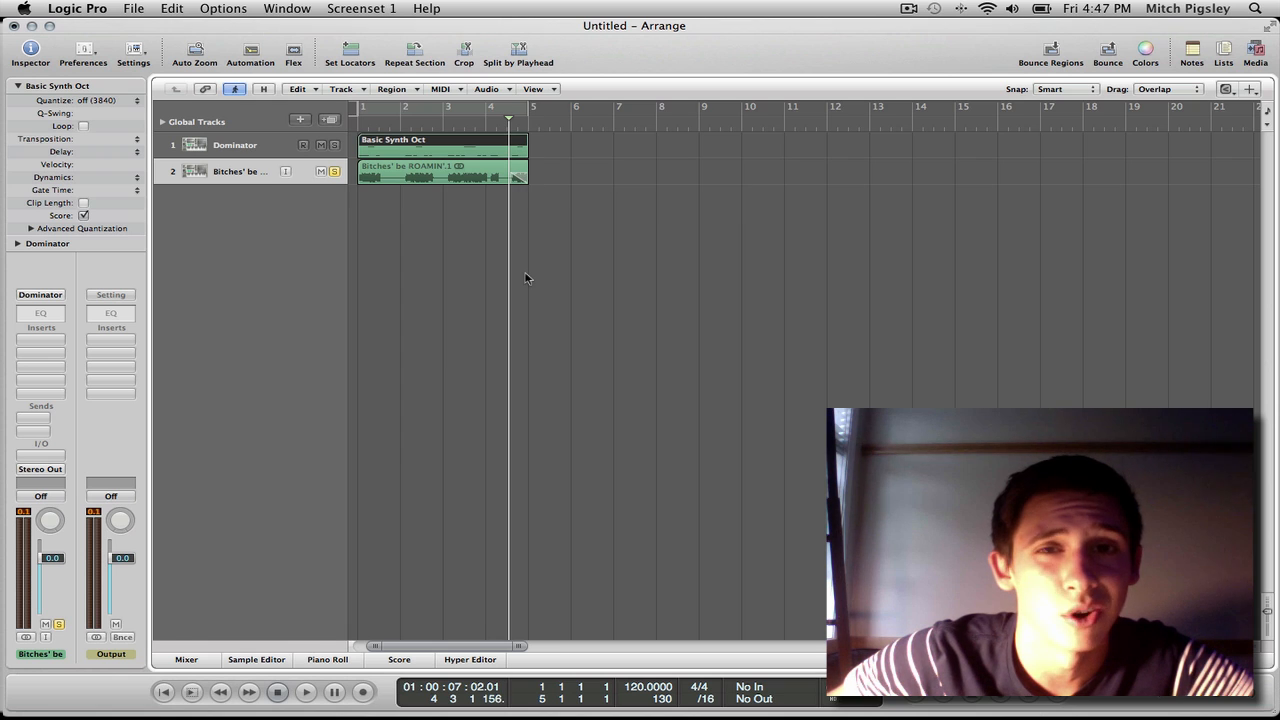